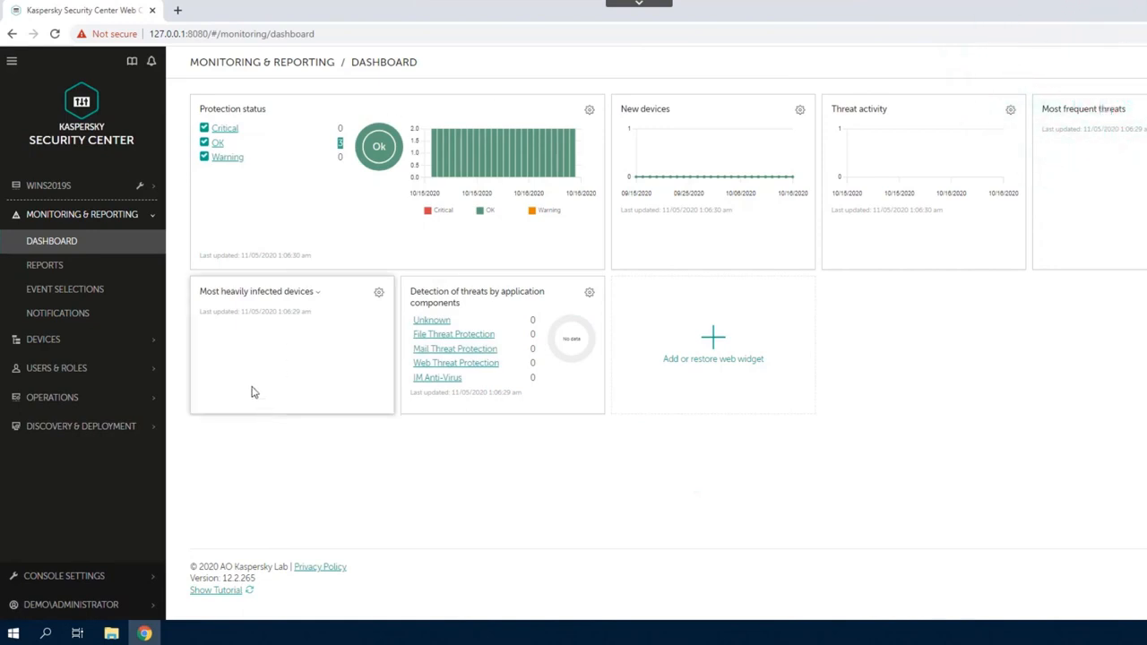
- Install the English Kaspersky Endpoint Agent 3.9.0.1188 web plug-in for Windows workstations from the console settings
{"action": "mouse_move", "coordinate": [103, 614]}
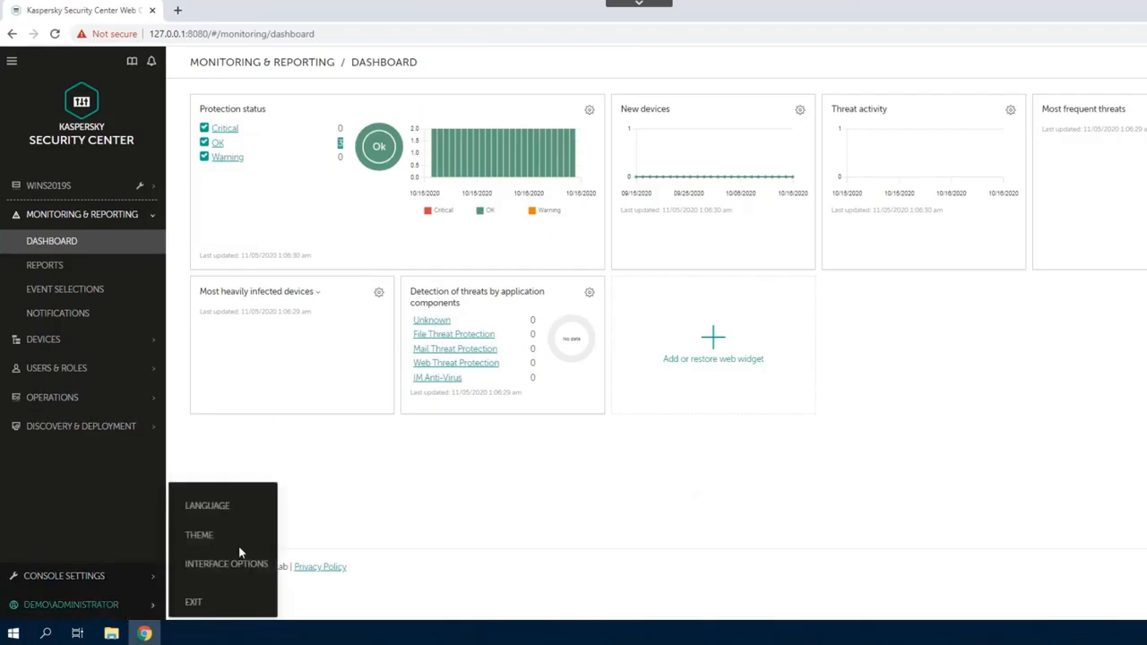
{"action": "mouse_move", "coordinate": [115, 578]}
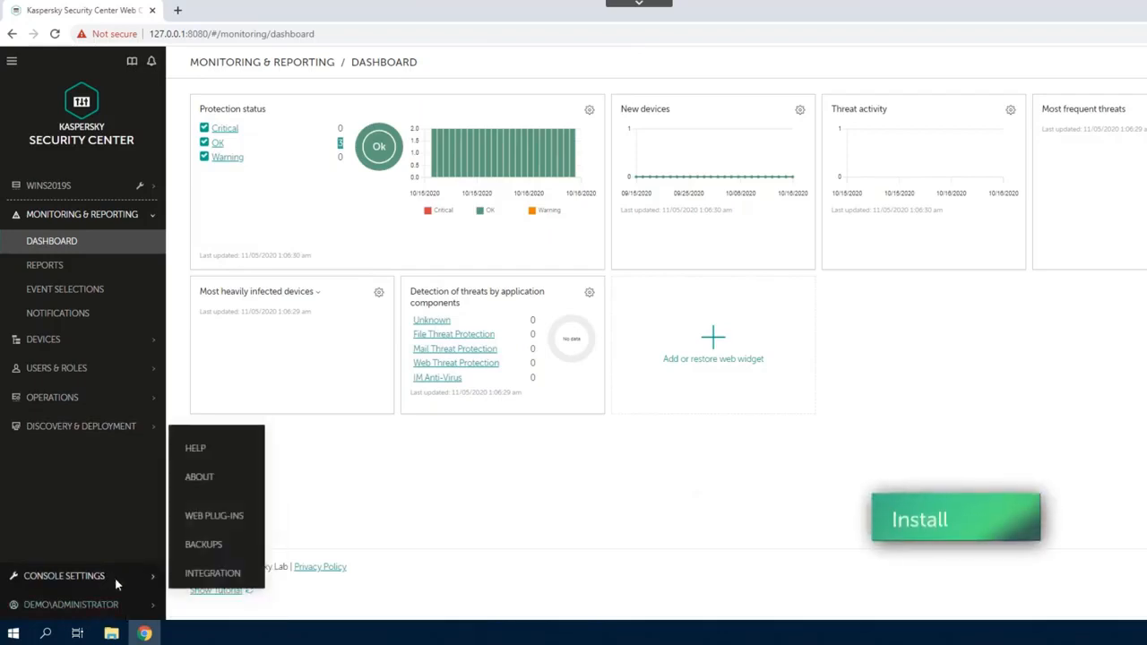
{"action": "left_click", "coordinate": [246, 517]}
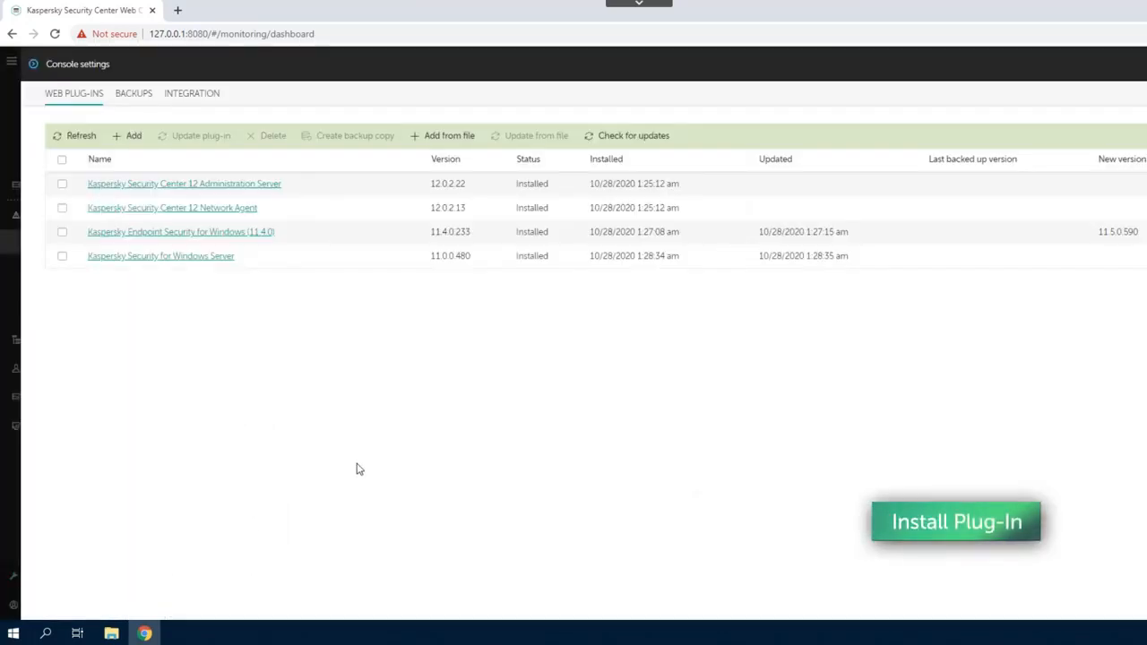
{"action": "left_click", "coordinate": [131, 138]}
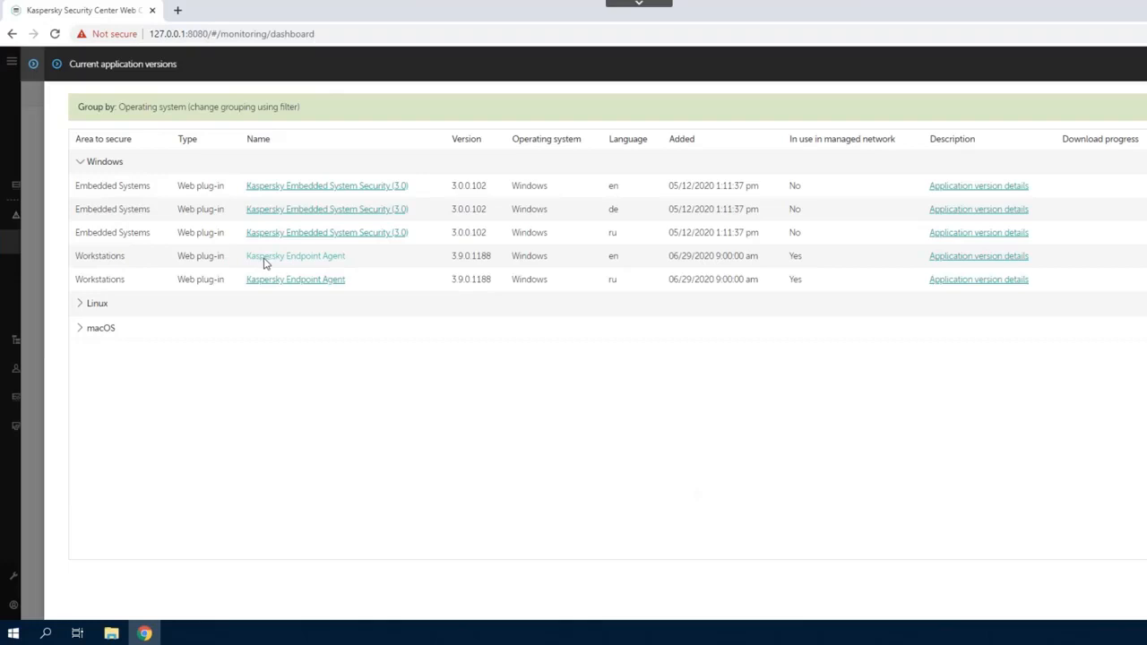
{"action": "left_click", "coordinate": [338, 260]}
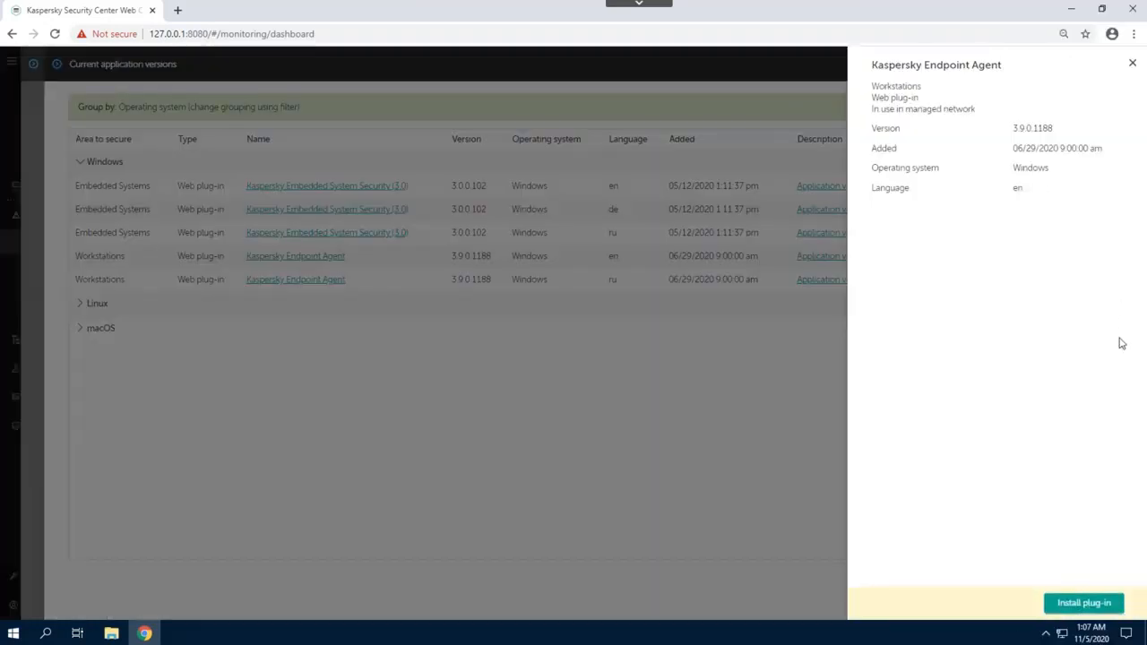
{"action": "left_click", "coordinate": [1068, 612]}
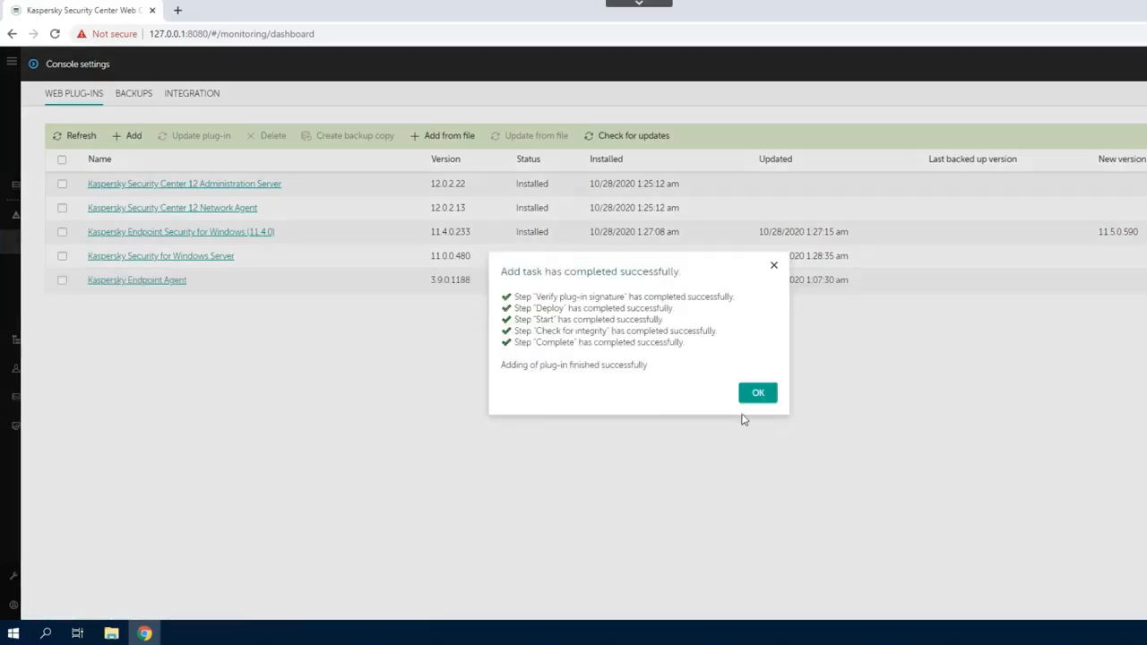
{"action": "left_click", "coordinate": [758, 394]}
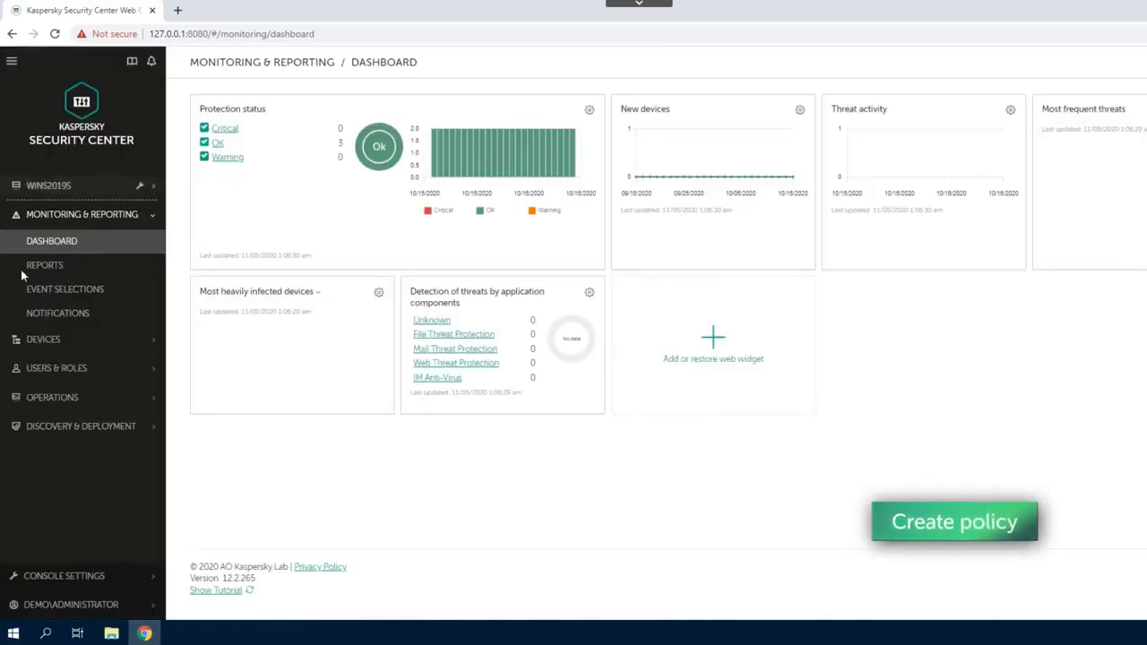
- Create an active Kaspersky Endpoint Agent policy with Kaspersky Sandbox excluded and Kaspersky Endpoint Detection and Response Optimum included
{"action": "left_click", "coordinate": [61, 339]}
{"action": "left_click", "coordinate": [79, 366]}
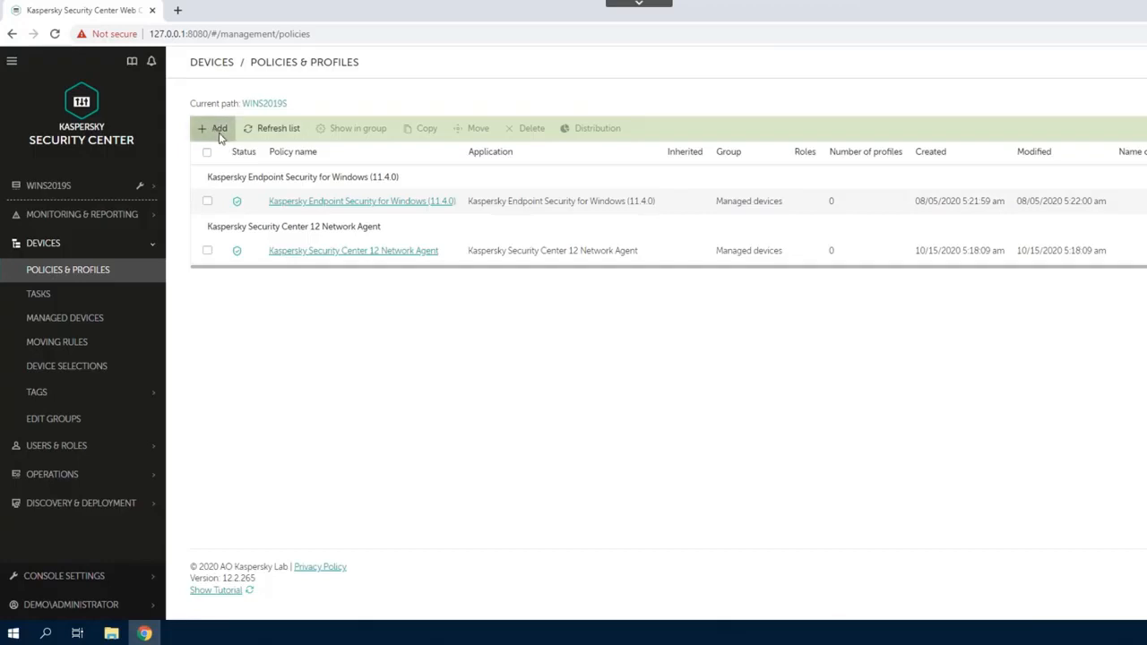
{"action": "left_click", "coordinate": [218, 130]}
{"action": "left_click", "coordinate": [50, 184]}
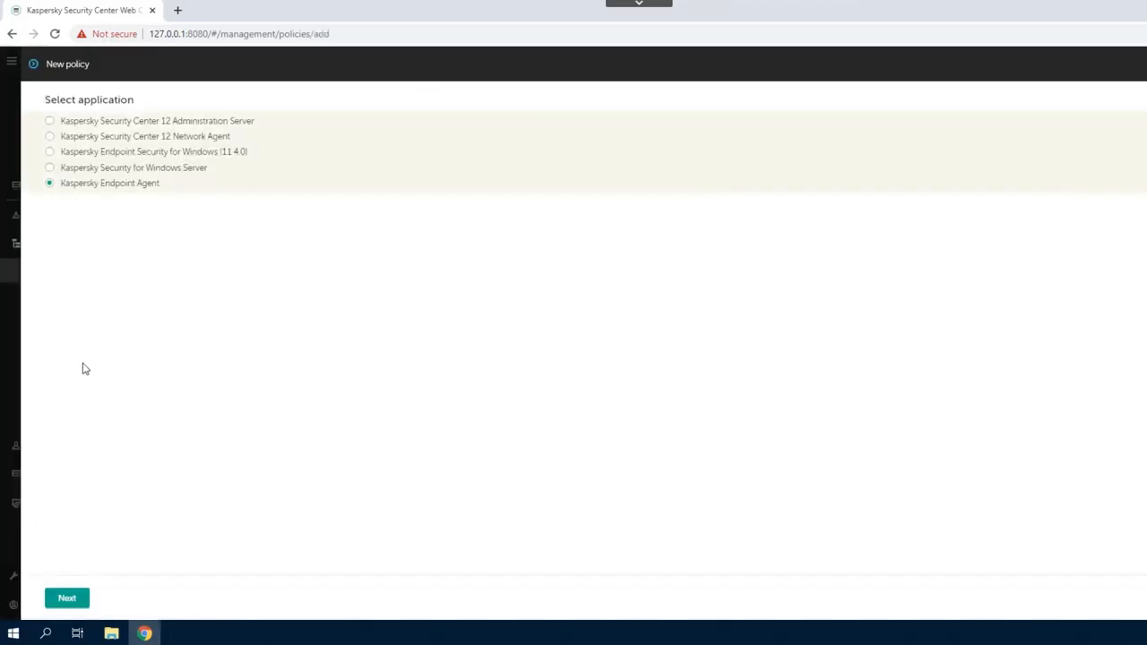
{"action": "left_click", "coordinate": [69, 600]}
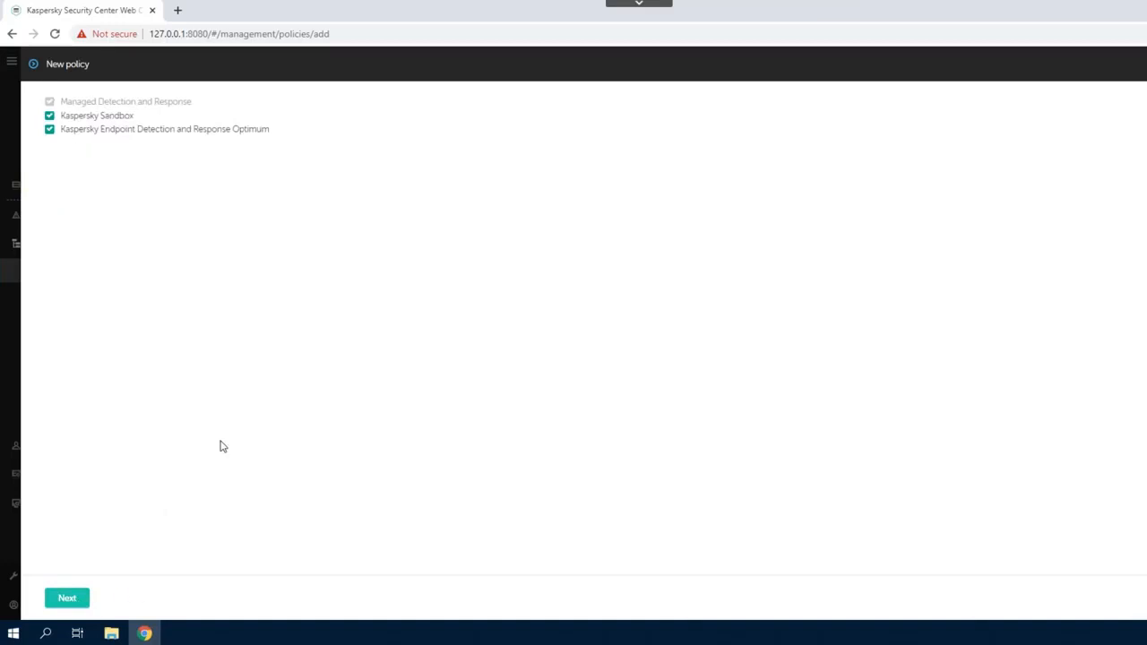
{"action": "left_click", "coordinate": [51, 117]}
{"action": "left_click", "coordinate": [66, 599]}
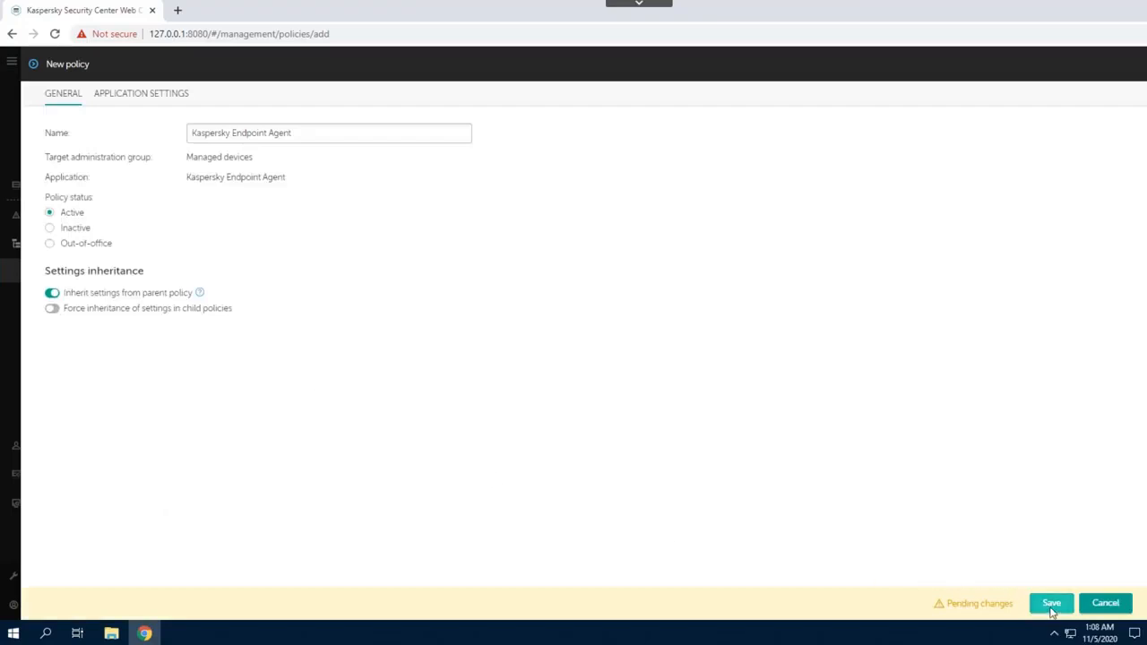
{"action": "left_click", "coordinate": [1052, 606]}
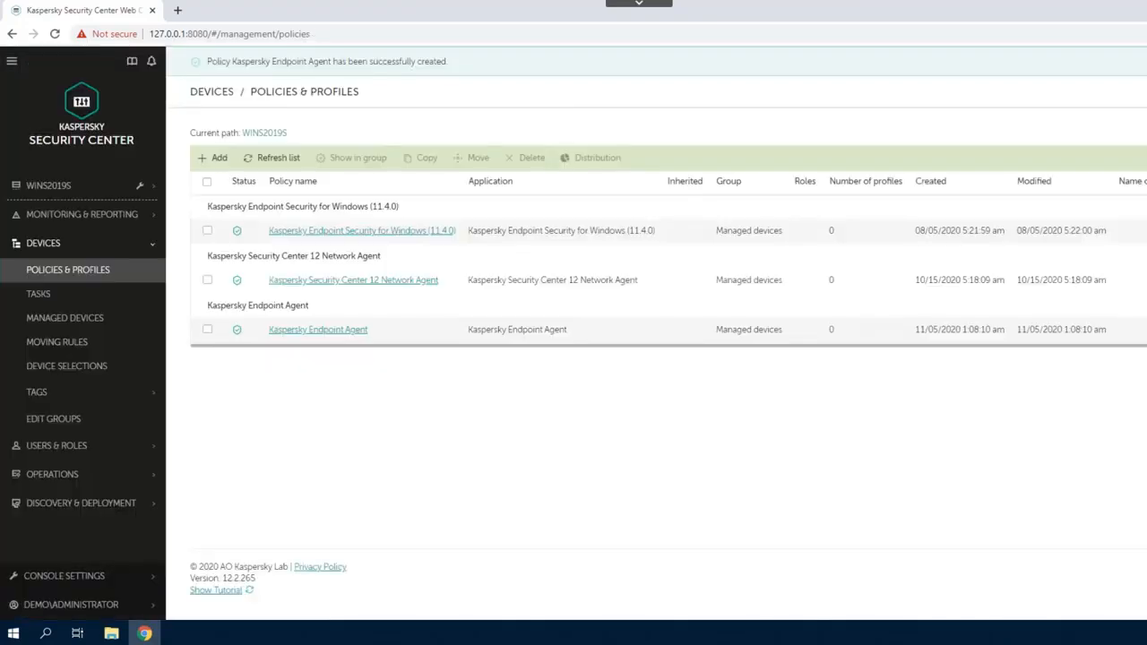
- Check the quarantined-object synchronization and threat formation chain options in the Kaspersky Endpoint Agent policy's Synchronization with Administration Server settings
{"action": "left_click", "coordinate": [328, 333]}
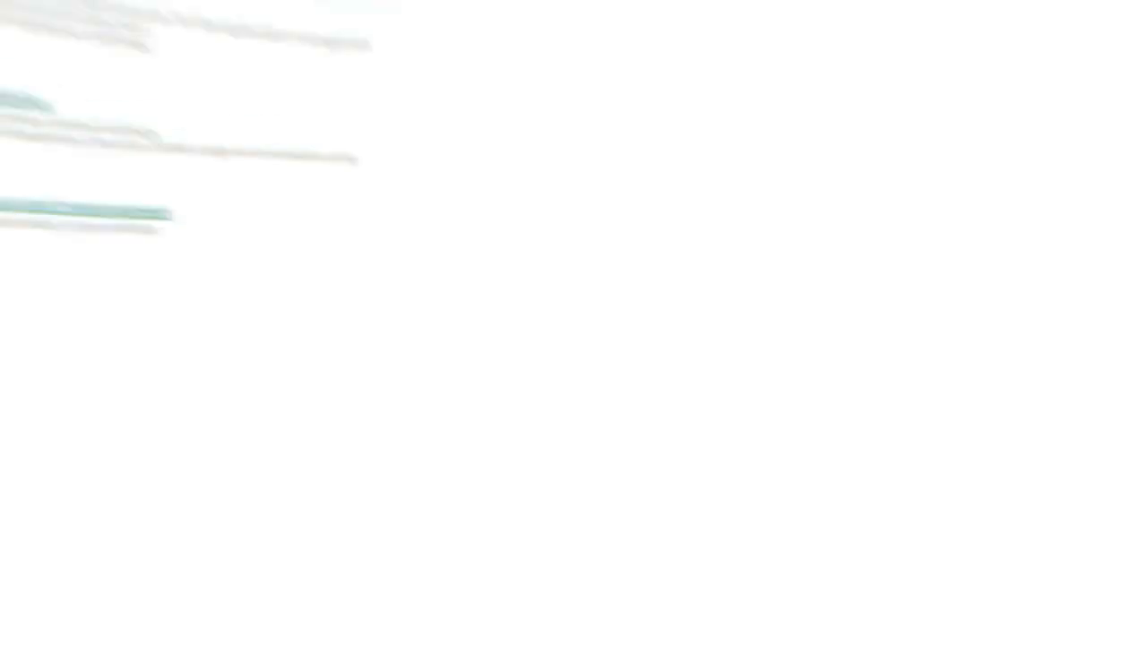
{"action": "left_click", "coordinate": [127, 220]}
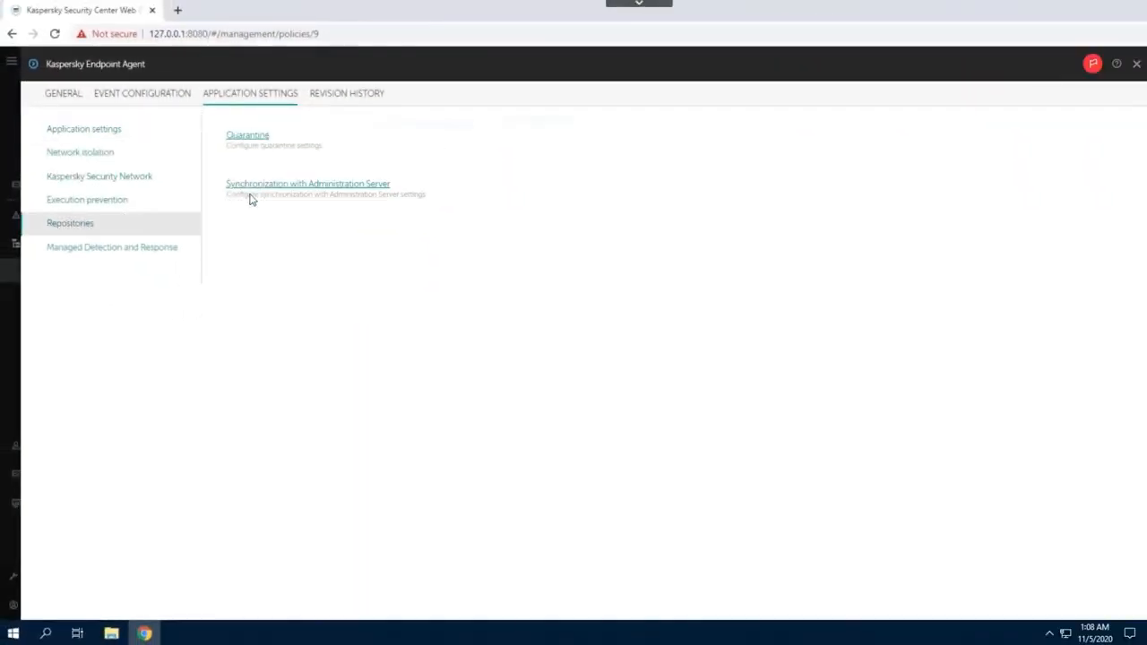
{"action": "left_click", "coordinate": [258, 188]}
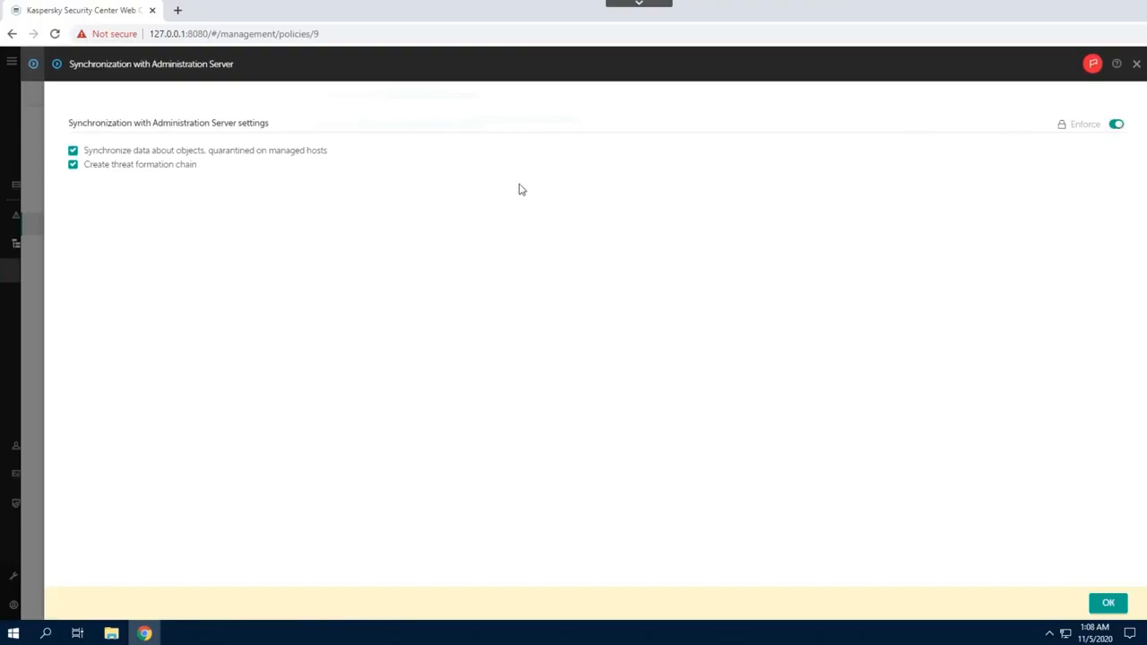
{"action": "left_click", "coordinate": [1109, 604]}
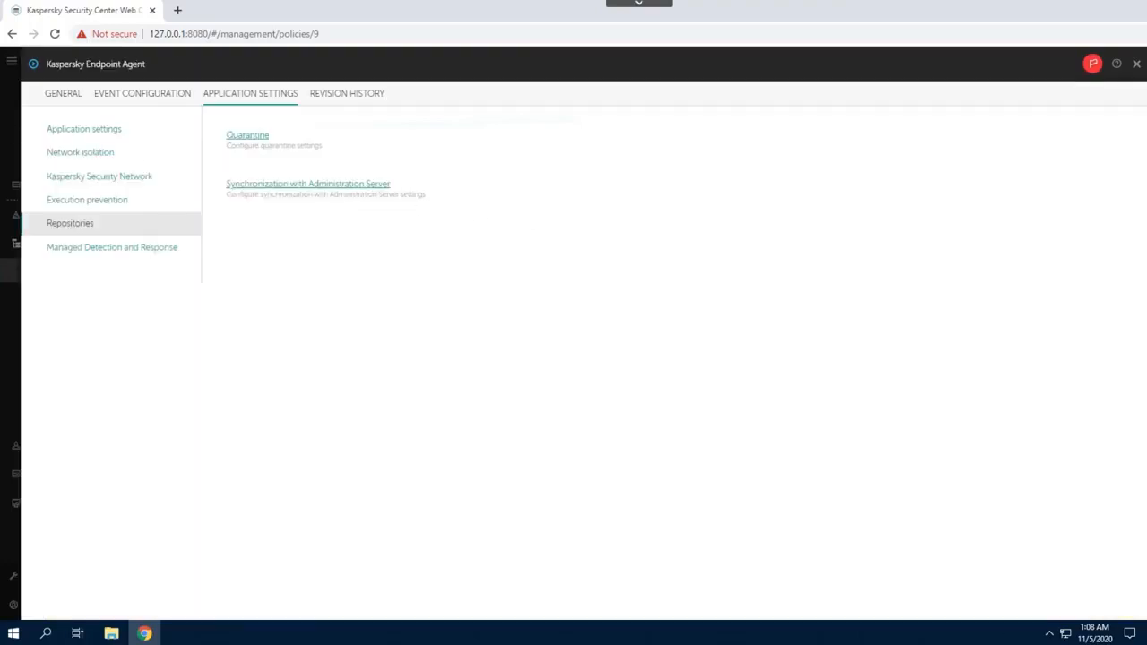
- Enforce the policy type under the policy's Interface and management settings and save the policy
{"action": "left_click", "coordinate": [94, 130]}
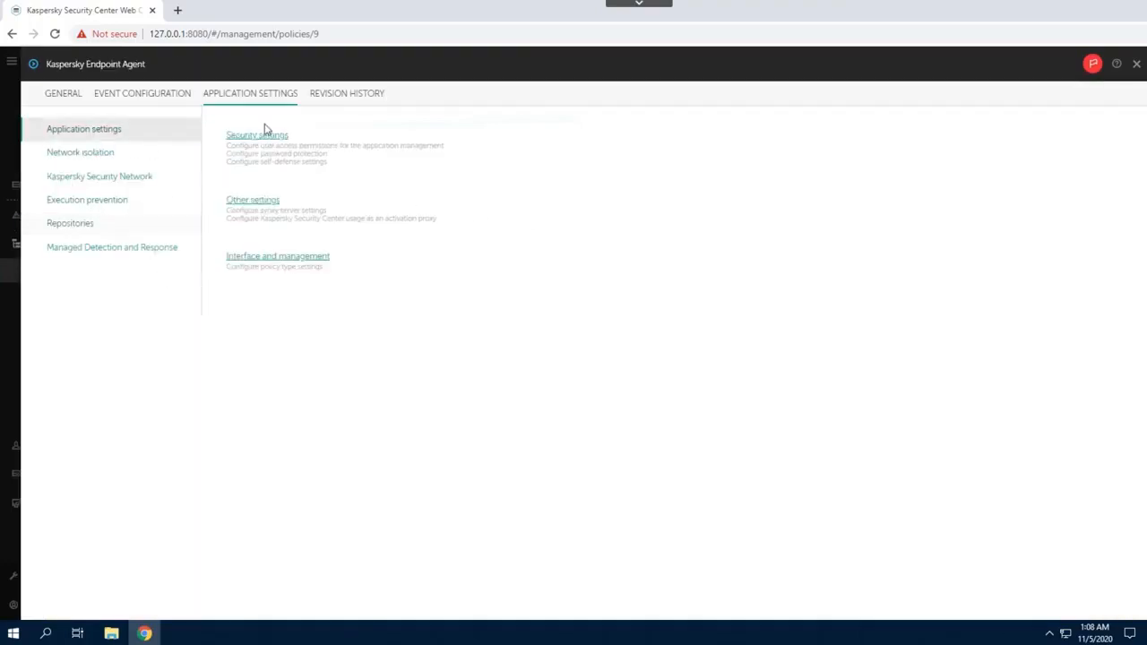
{"action": "left_click", "coordinate": [264, 258]}
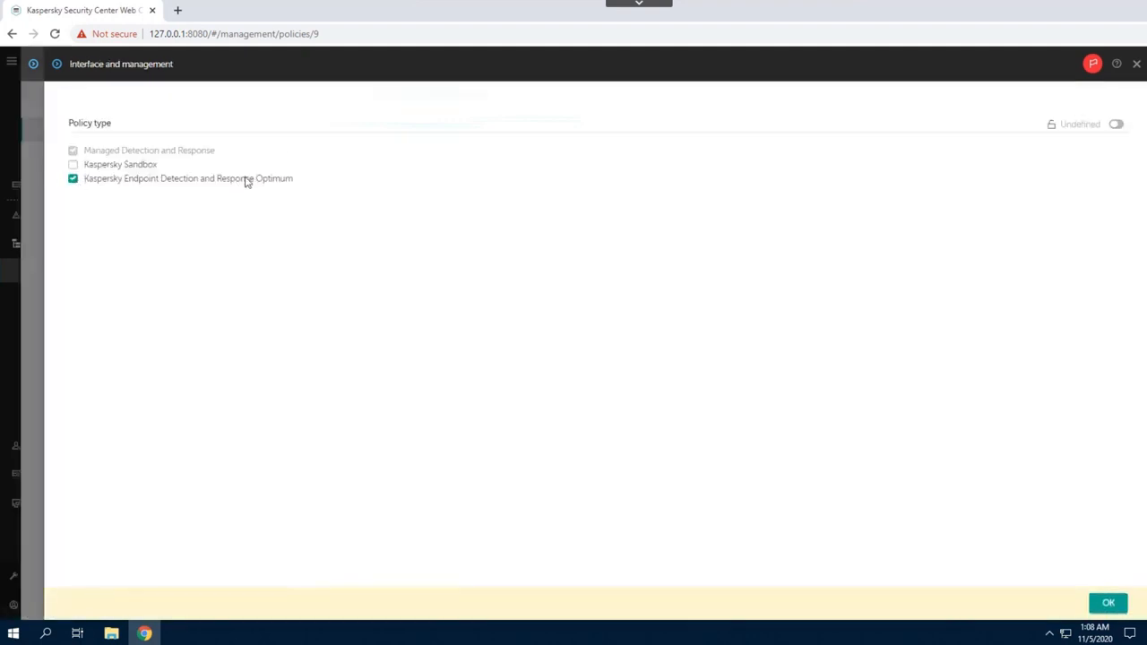
{"action": "left_click", "coordinate": [1117, 124]}
{"action": "left_click", "coordinate": [1111, 603]}
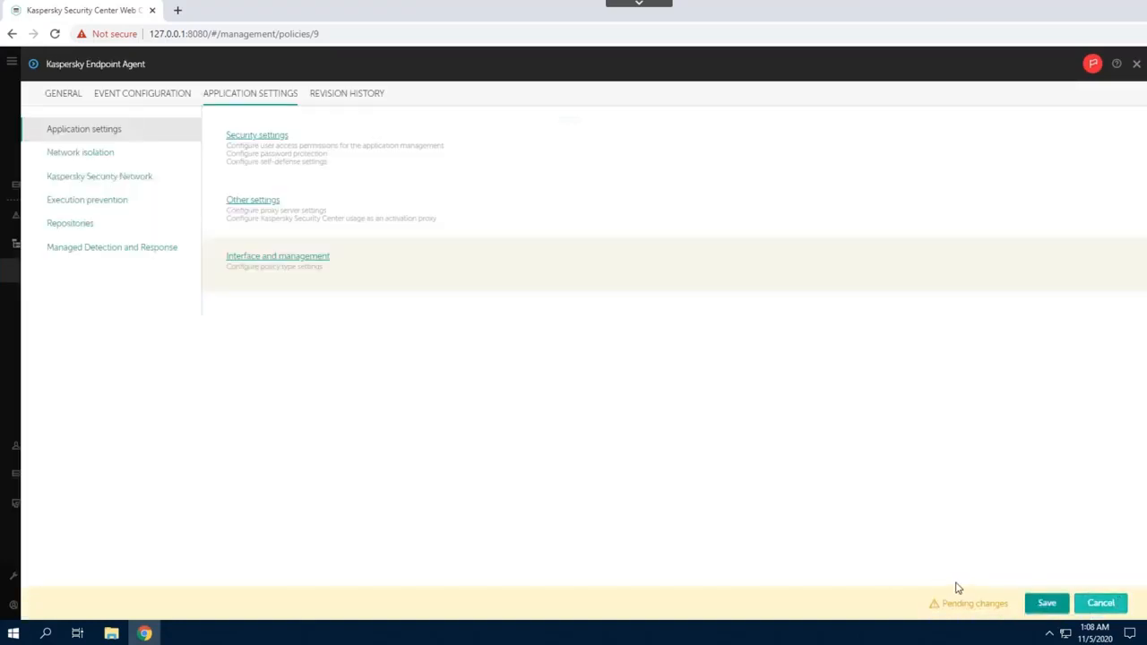
{"action": "left_click", "coordinate": [1047, 605]}
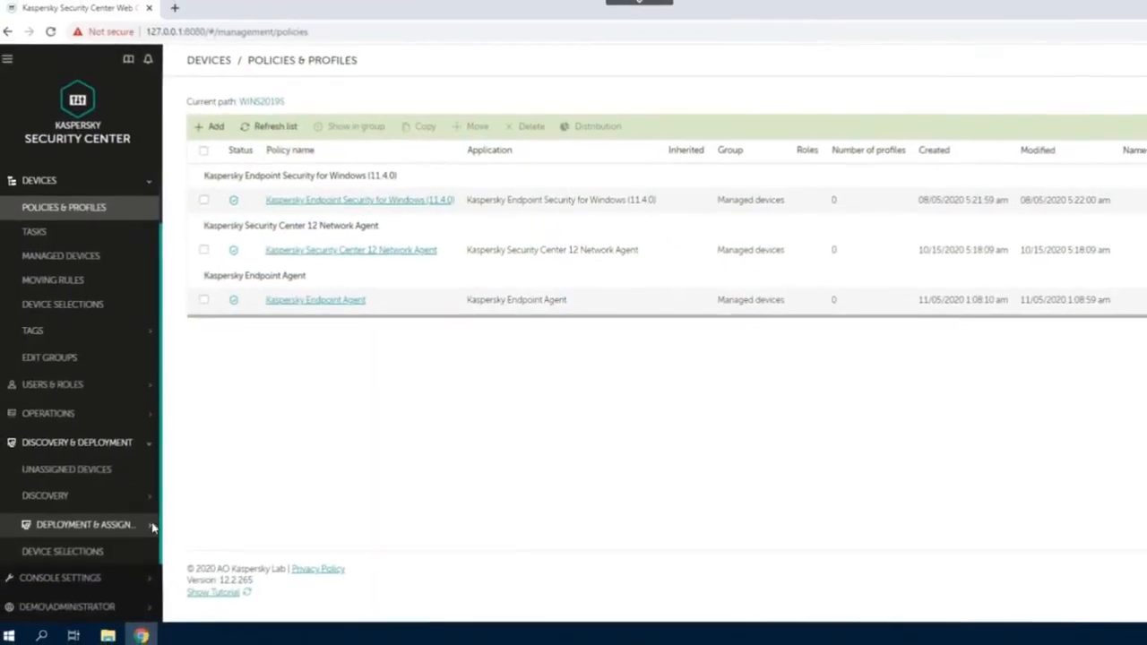
- Start adding an installation package and filter the available application versions by Language = English
{"action": "left_click", "coordinate": [83, 525]}
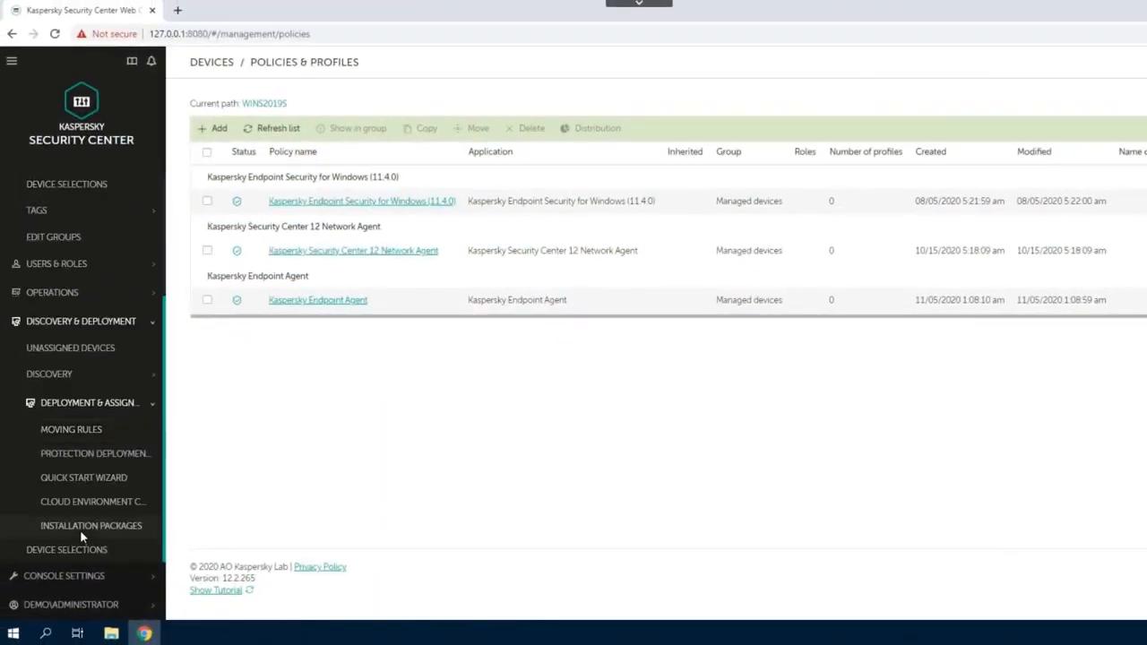
{"action": "left_click", "coordinate": [80, 530]}
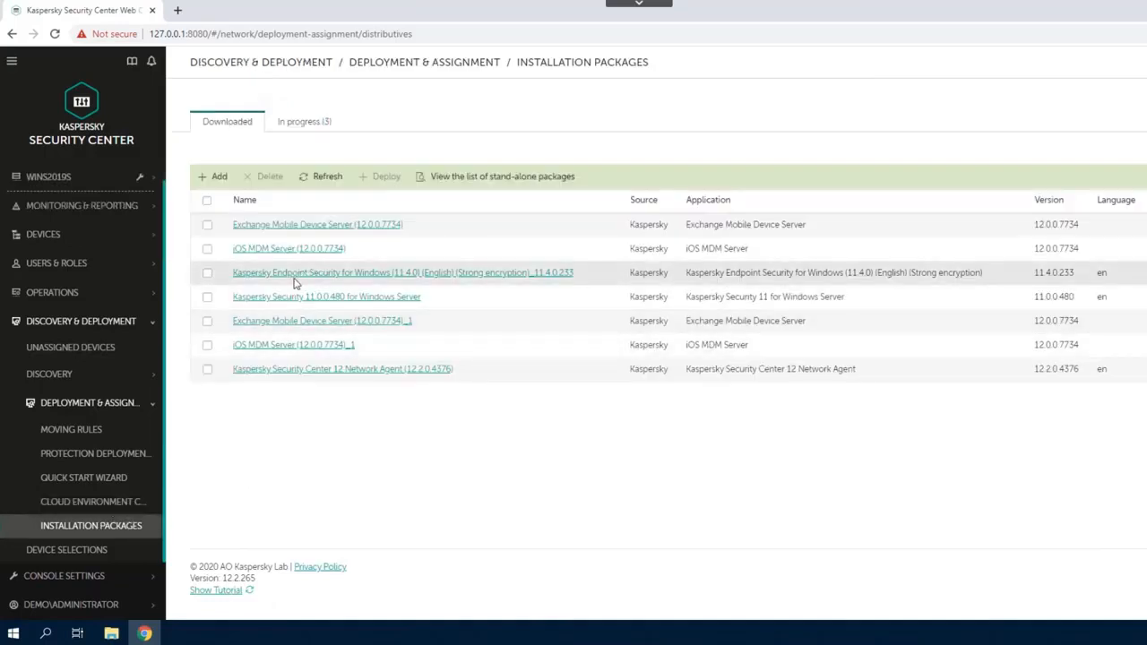
{"action": "left_click", "coordinate": [220, 177]}
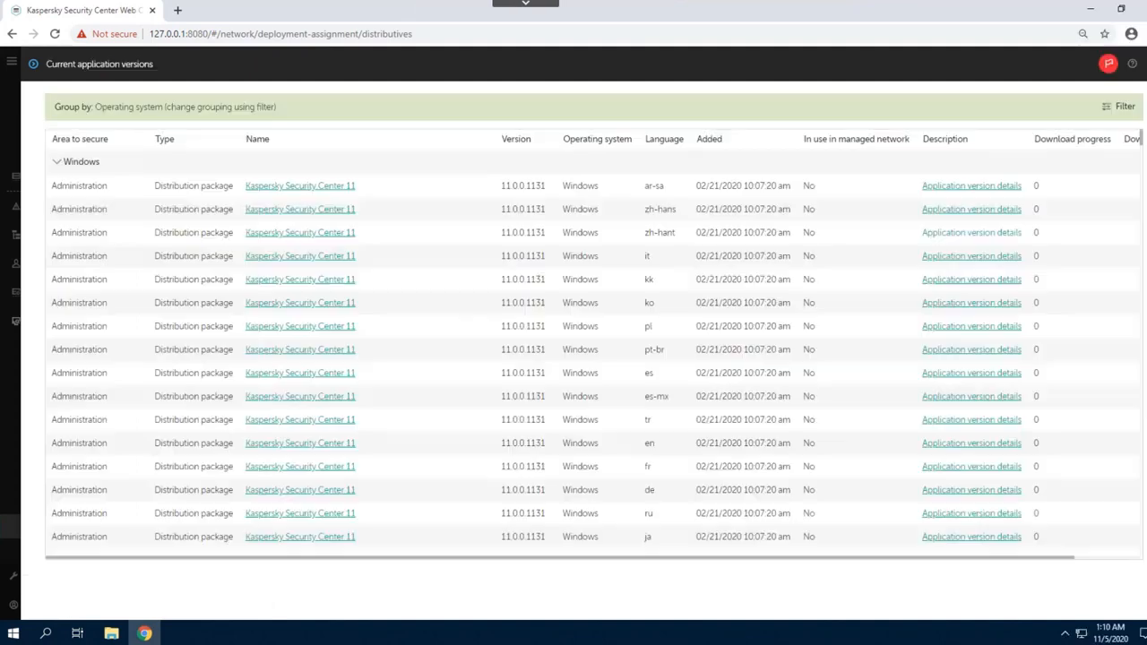
{"action": "left_click", "coordinate": [1120, 107]}
{"action": "left_click", "coordinate": [920, 107]}
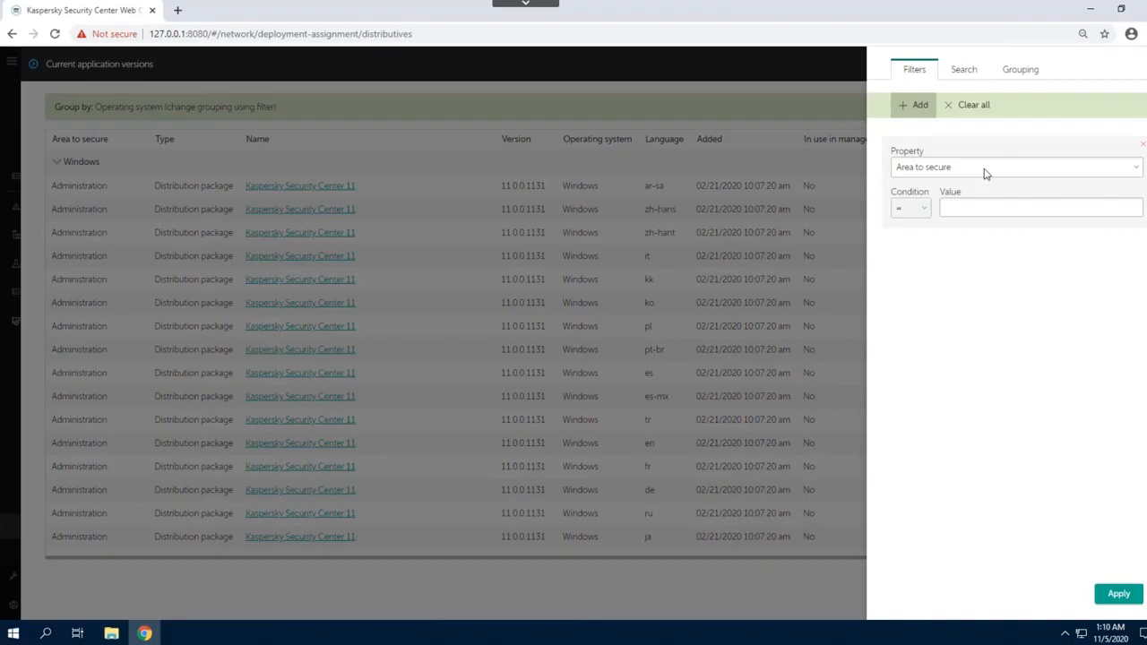
{"action": "left_click", "coordinate": [989, 176]}
{"action": "left_click", "coordinate": [933, 242]}
{"action": "left_click", "coordinate": [989, 208]}
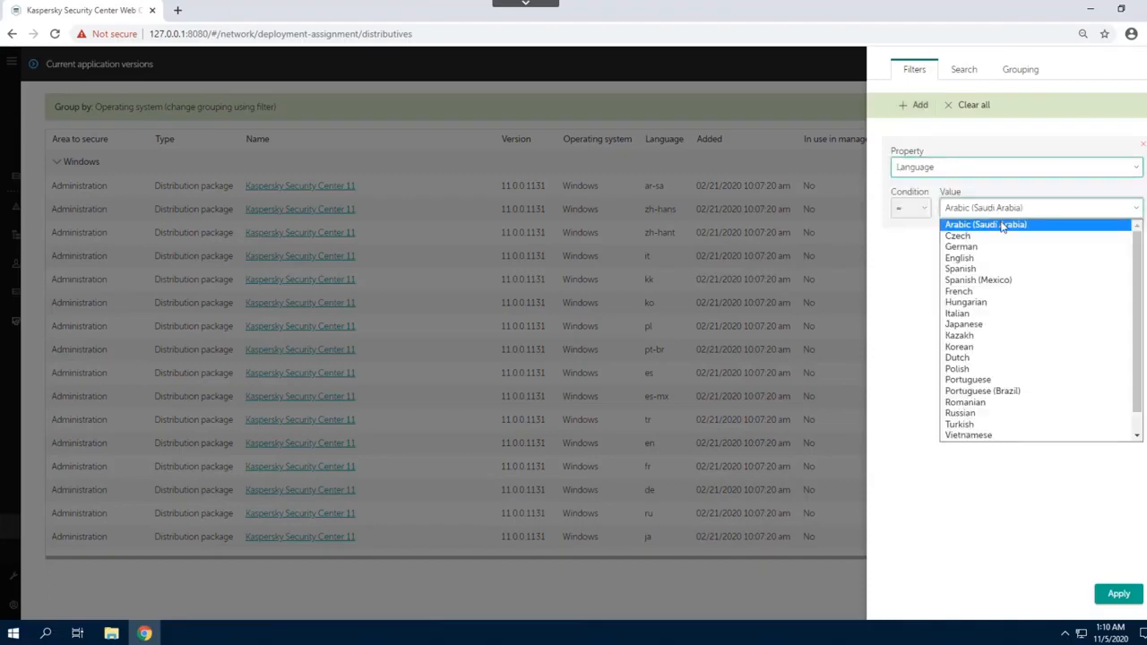
{"action": "left_click", "coordinate": [960, 258]}
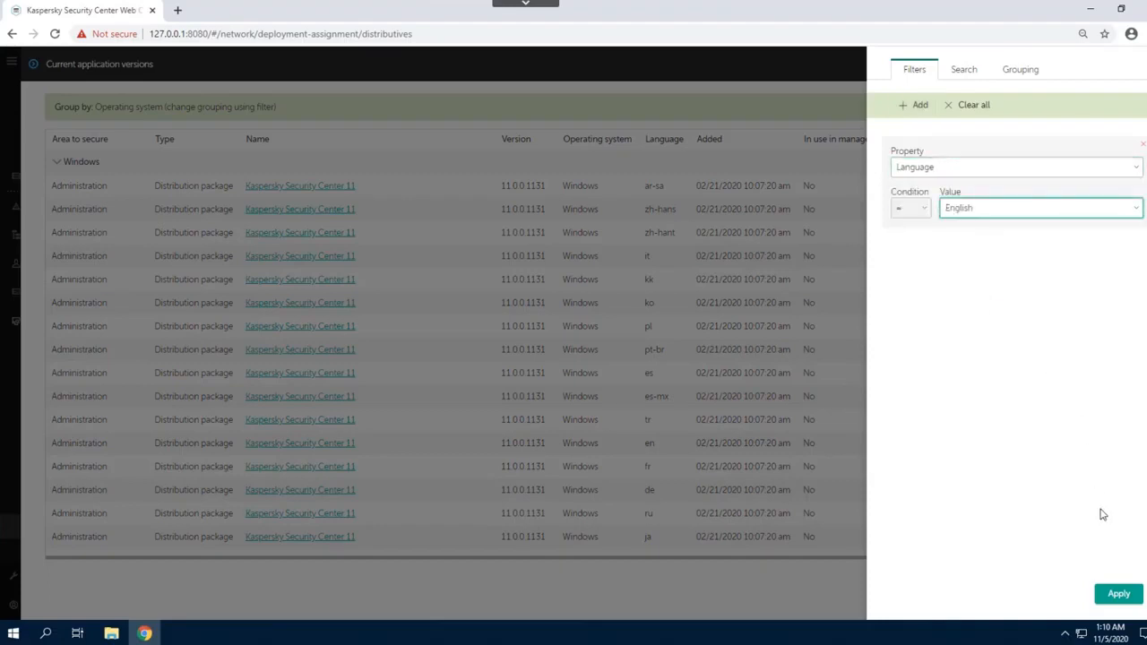
{"action": "left_click", "coordinate": [1140, 595]}
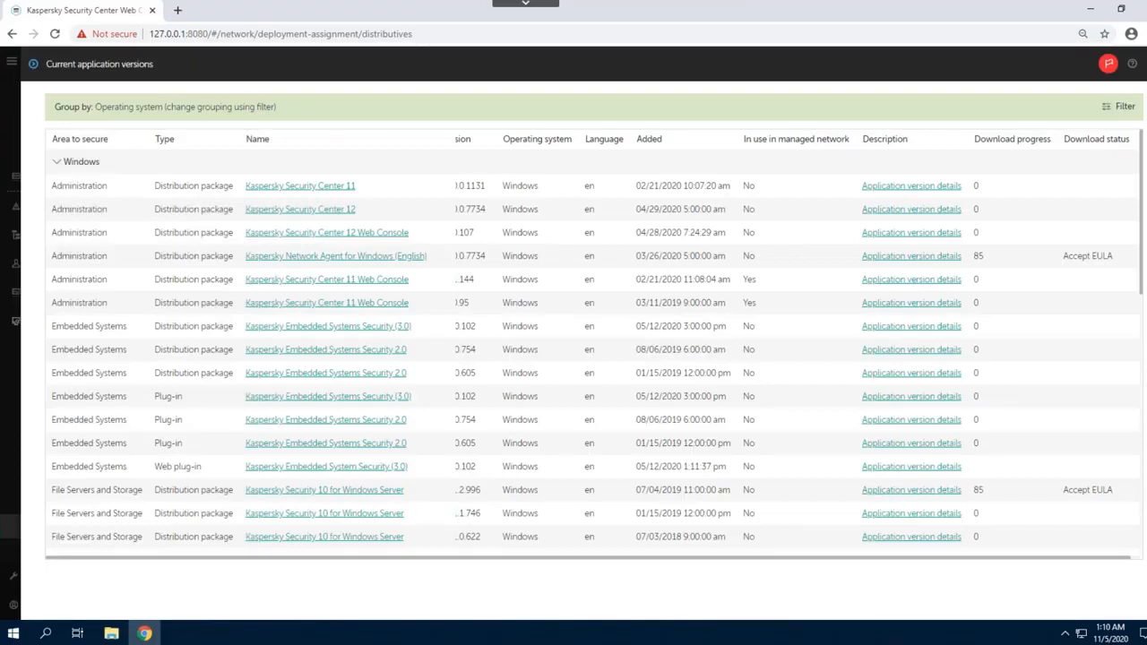
- Download the Kaspersky Endpoint Agent 3.9.0.1188 distribution package for Windows workstations as an installation package
{"action": "scroll", "coordinate": [402, 403], "scroll_direction": "down", "scroll_amount": 15}
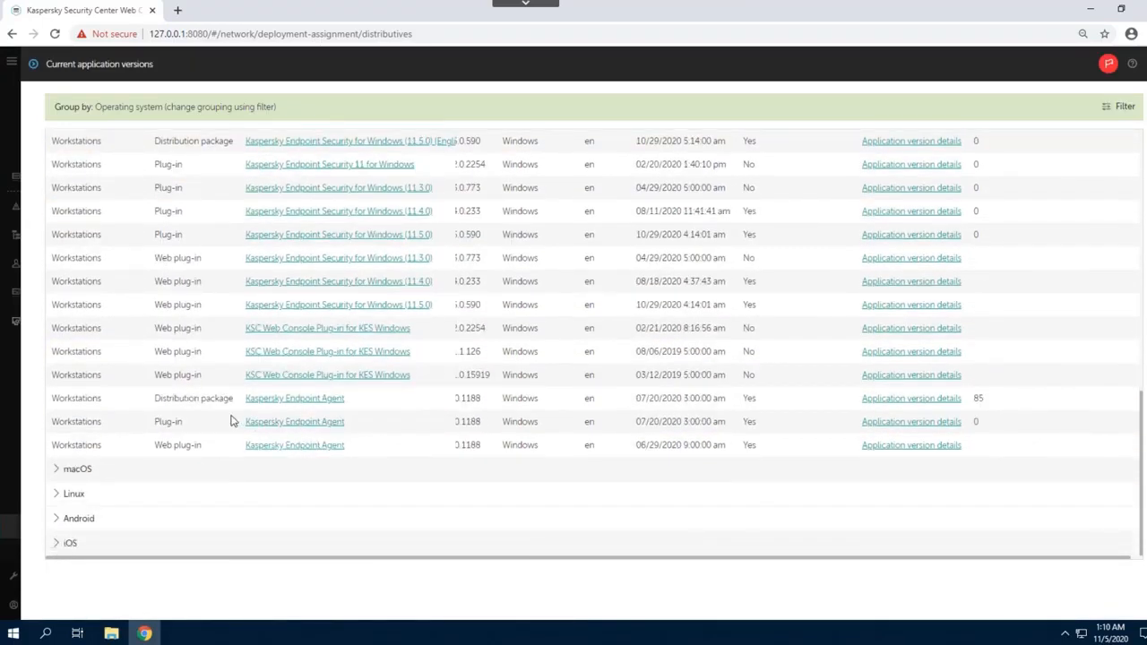
{"action": "left_click", "coordinate": [294, 399]}
{"action": "left_click", "coordinate": [1020, 609]}
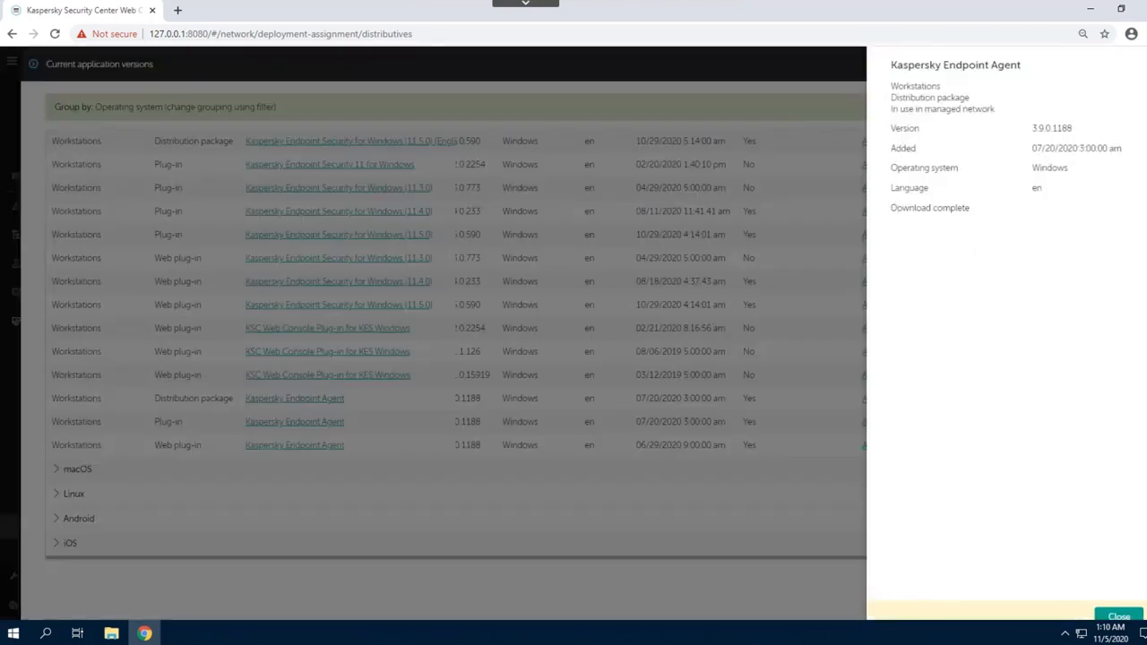
{"action": "left_click", "coordinate": [1119, 603]}
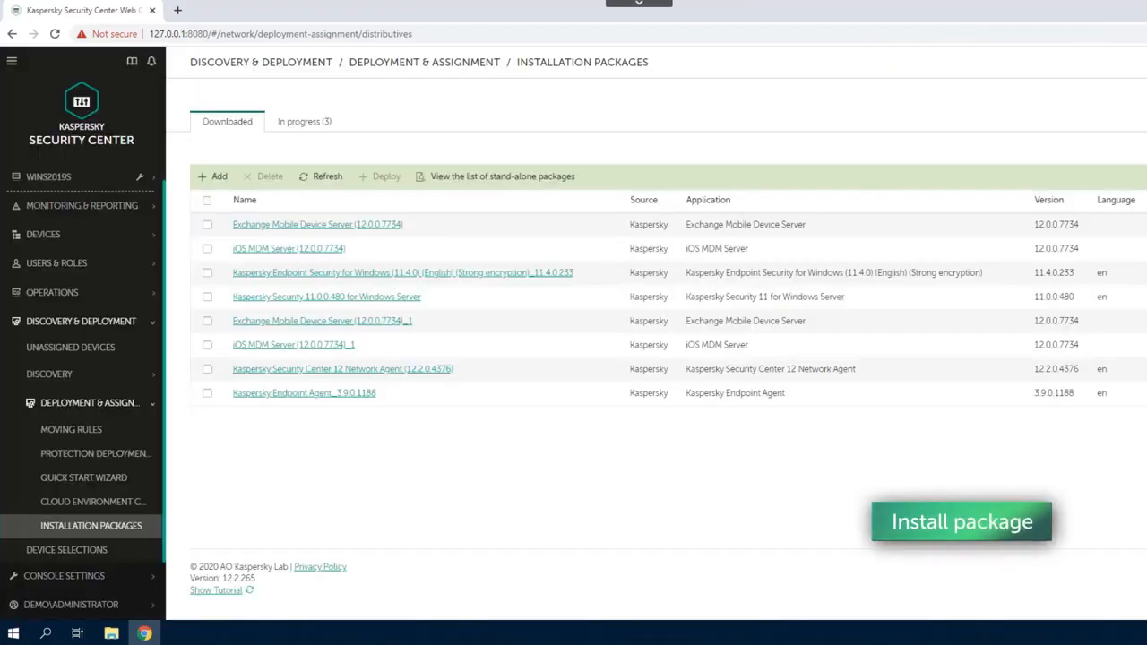
- Start a new Kaspersky Security Center 12 task of type Install application remotely, assigned to an administration group
{"action": "left_click", "coordinate": [57, 233]}
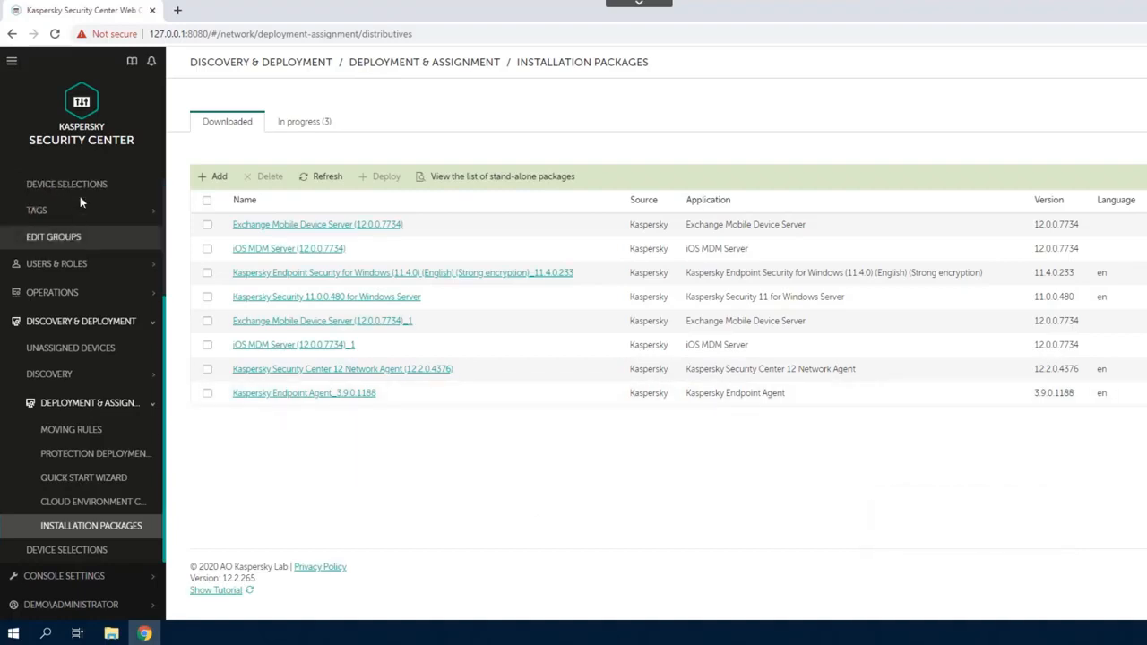
{"action": "left_click", "coordinate": [151, 321]}
{"action": "left_click", "coordinate": [55, 294]}
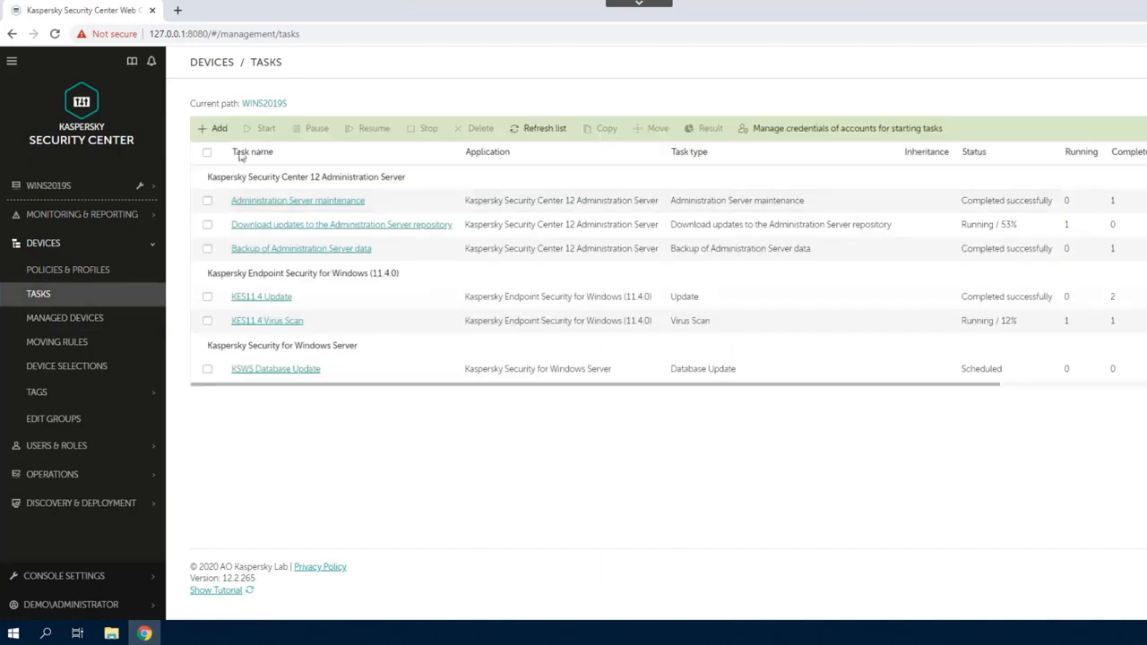
{"action": "left_click", "coordinate": [220, 130]}
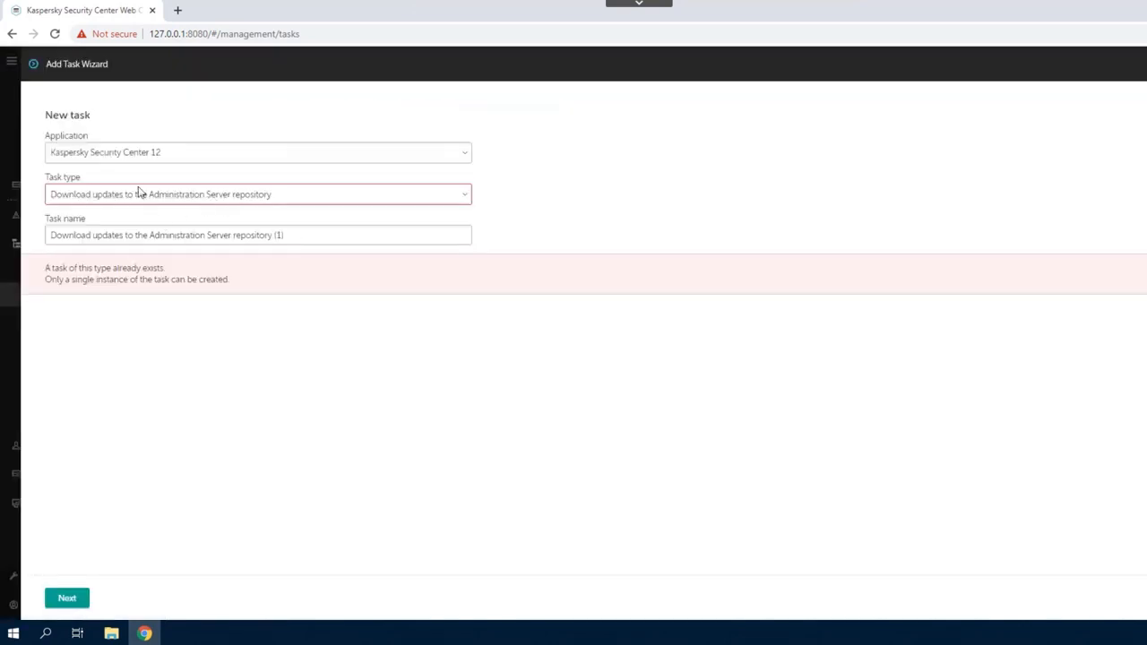
{"action": "left_click", "coordinate": [192, 203]}
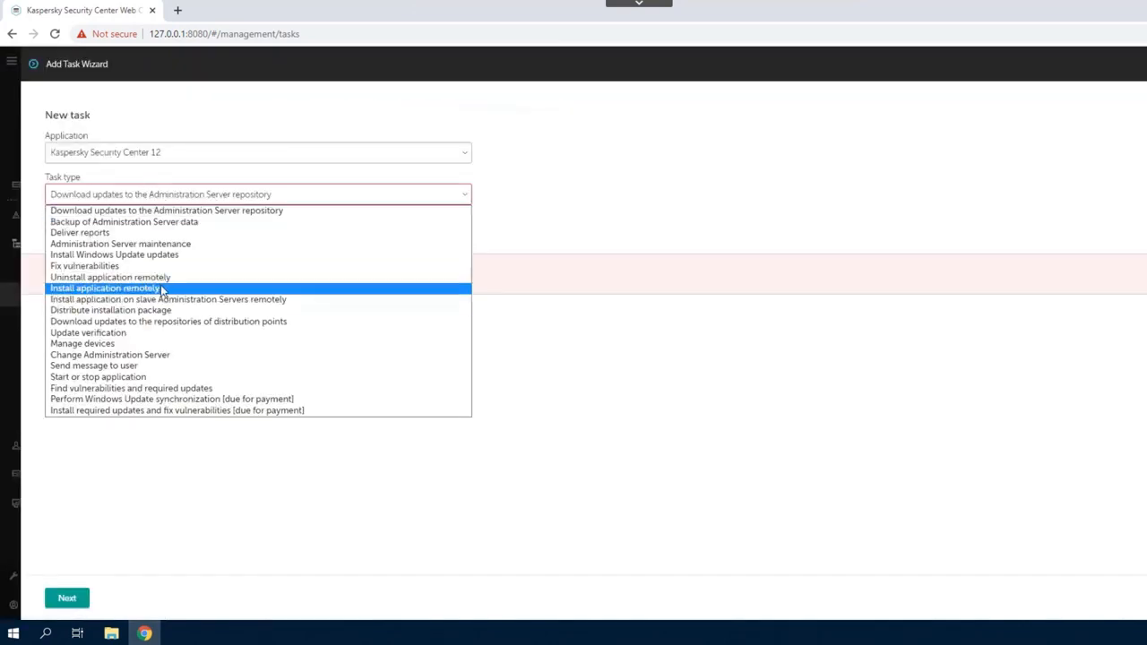
{"action": "left_click", "coordinate": [164, 289]}
{"action": "left_click", "coordinate": [76, 606]}
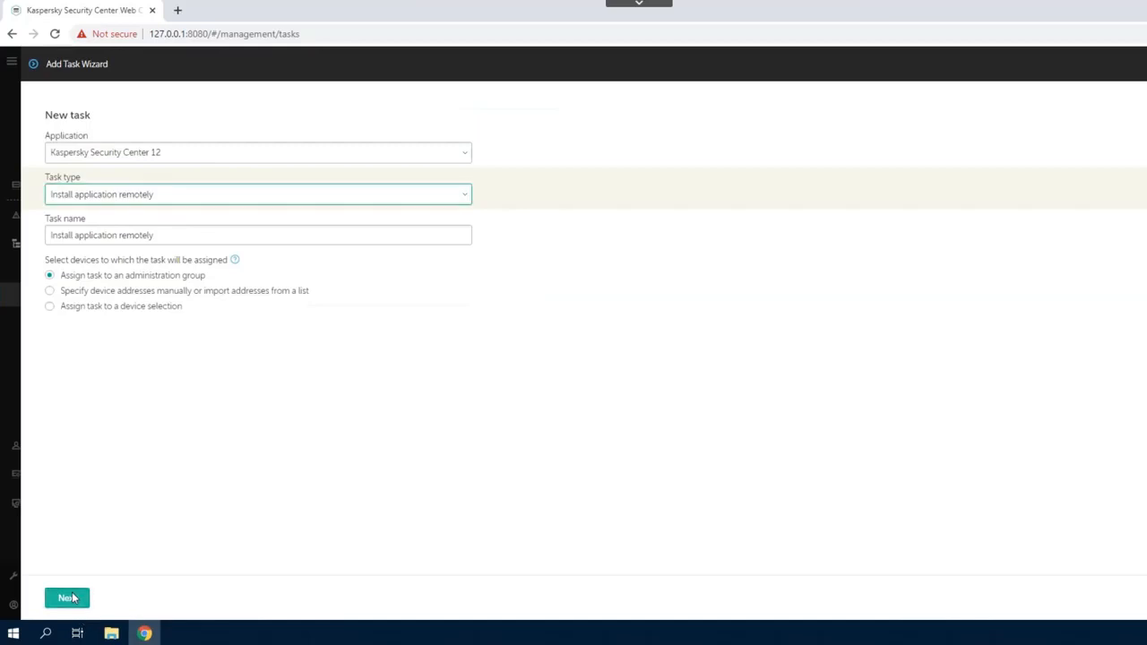
- Assign the task to Managed devices, choose the Kaspersky Endpoint Agent_3.9.0.1188 package, and allow re-installation where the application is already installed
{"action": "left_click", "coordinate": [62, 116]}
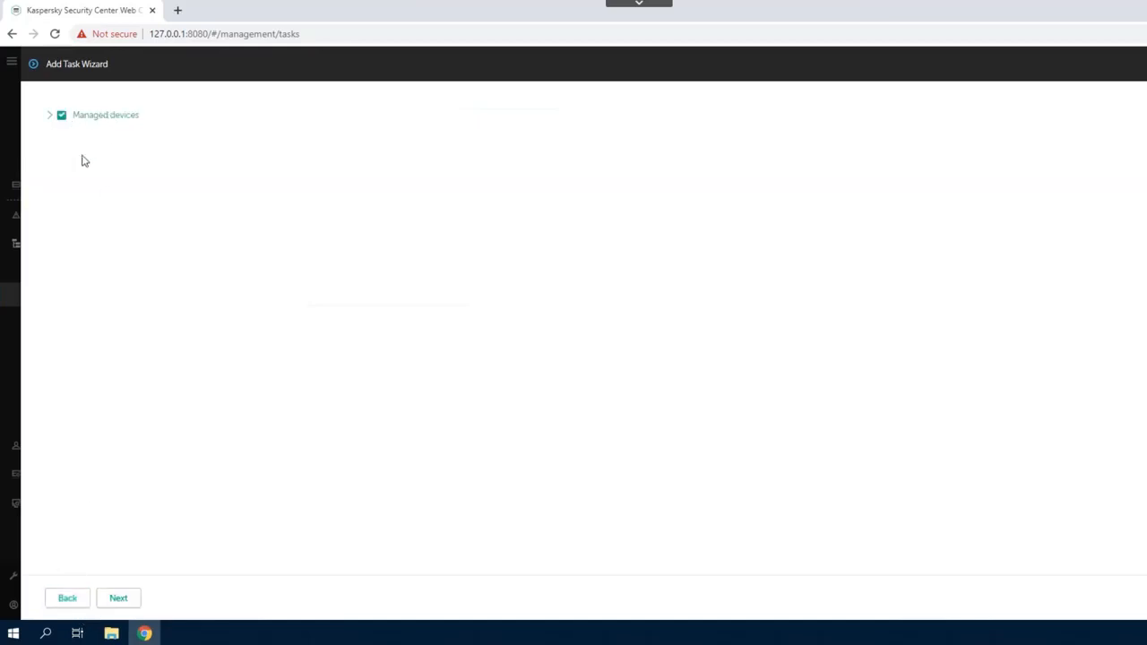
{"action": "left_click", "coordinate": [124, 600]}
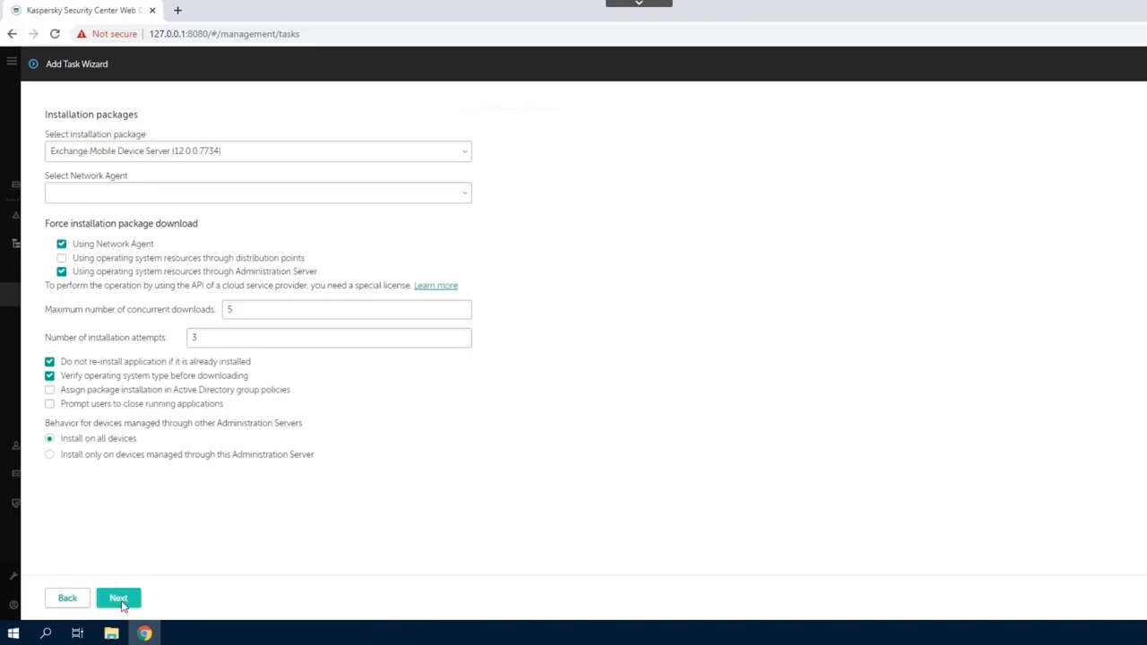
{"action": "left_click", "coordinate": [254, 154]}
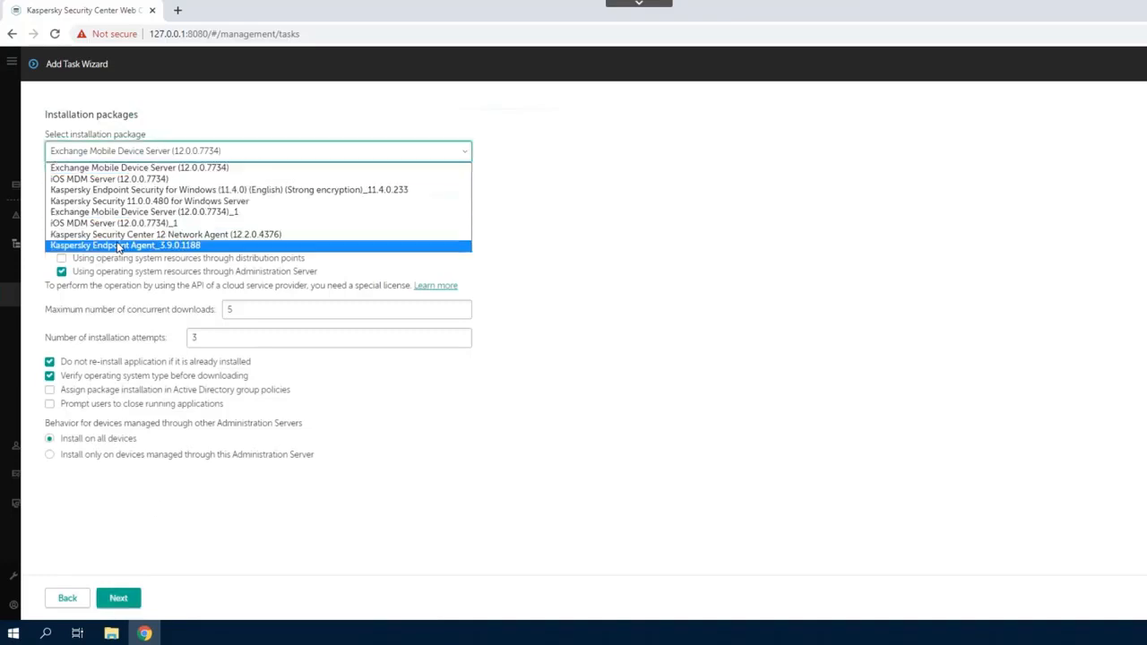
{"action": "left_click", "coordinate": [117, 246]}
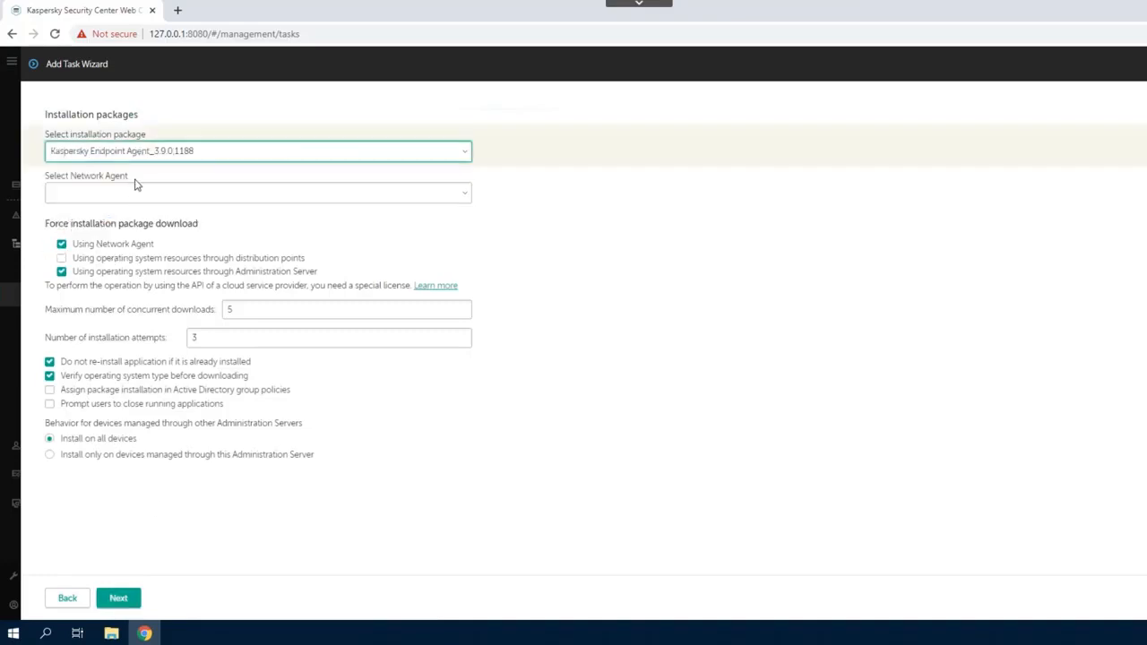
{"action": "left_click", "coordinate": [54, 363]}
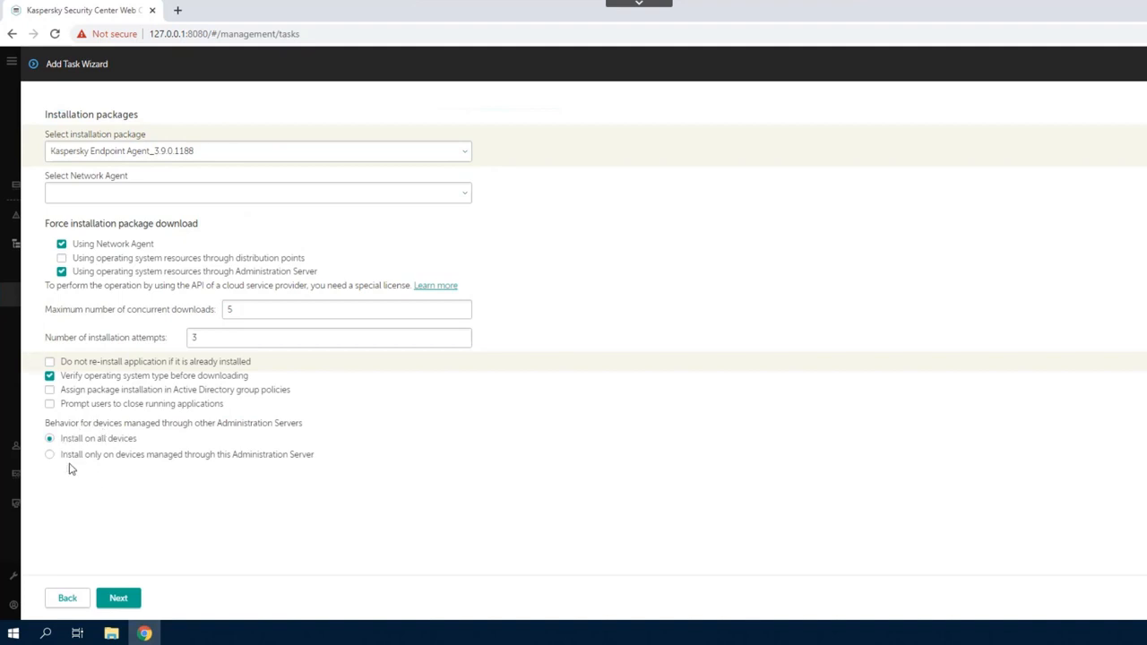
- Finish creating the Install application remotely task with the remaining default settings and start it from the task list
{"action": "left_click", "coordinate": [119, 600]}
{"action": "left_click", "coordinate": [119, 598]}
{"action": "left_click", "coordinate": [120, 597]}
{"action": "left_click", "coordinate": [120, 598]}
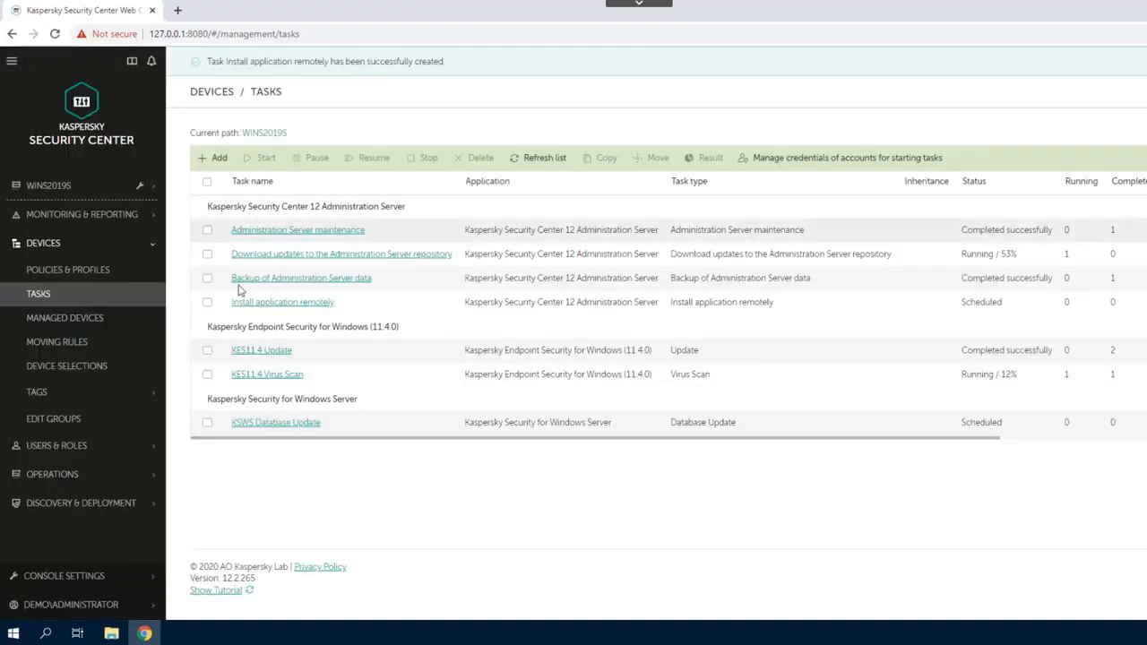
{"action": "left_click", "coordinate": [207, 303]}
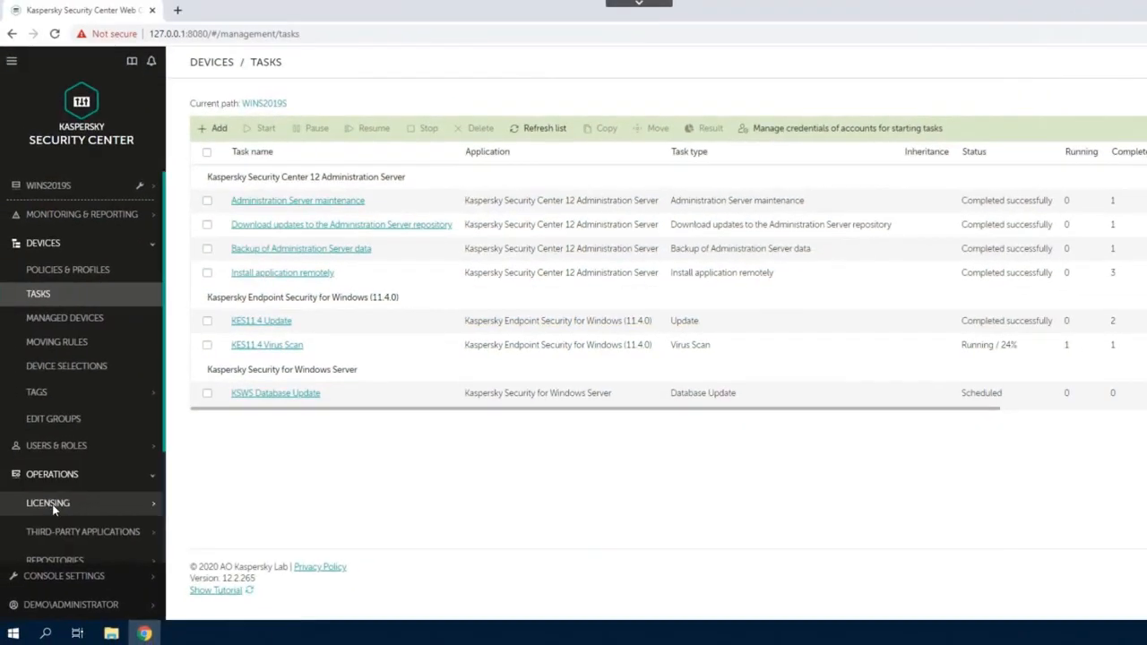
- Add the Kaspersky Endpoint Detection and Response license to the Kaspersky licenses from a key file, without automatic distribution to managed devices
{"action": "left_click", "coordinate": [71, 525]}
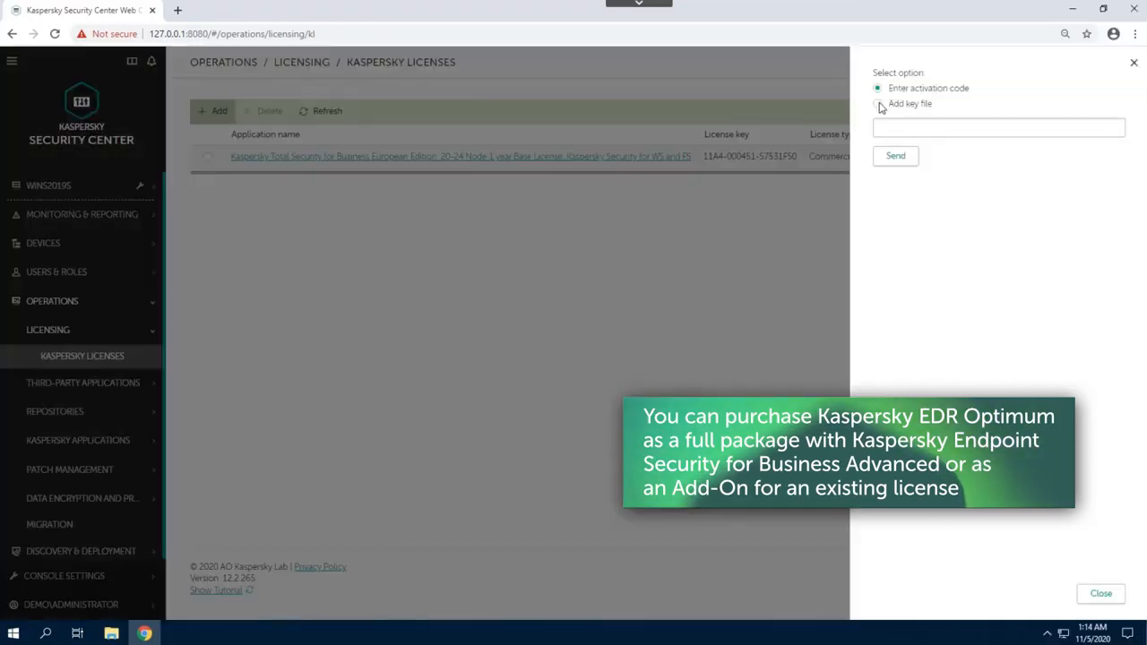
{"action": "left_click", "coordinate": [881, 105]}
{"action": "left_click", "coordinate": [897, 132]}
{"action": "left_click", "coordinate": [394, 356]}
{"action": "left_click", "coordinate": [607, 578]}
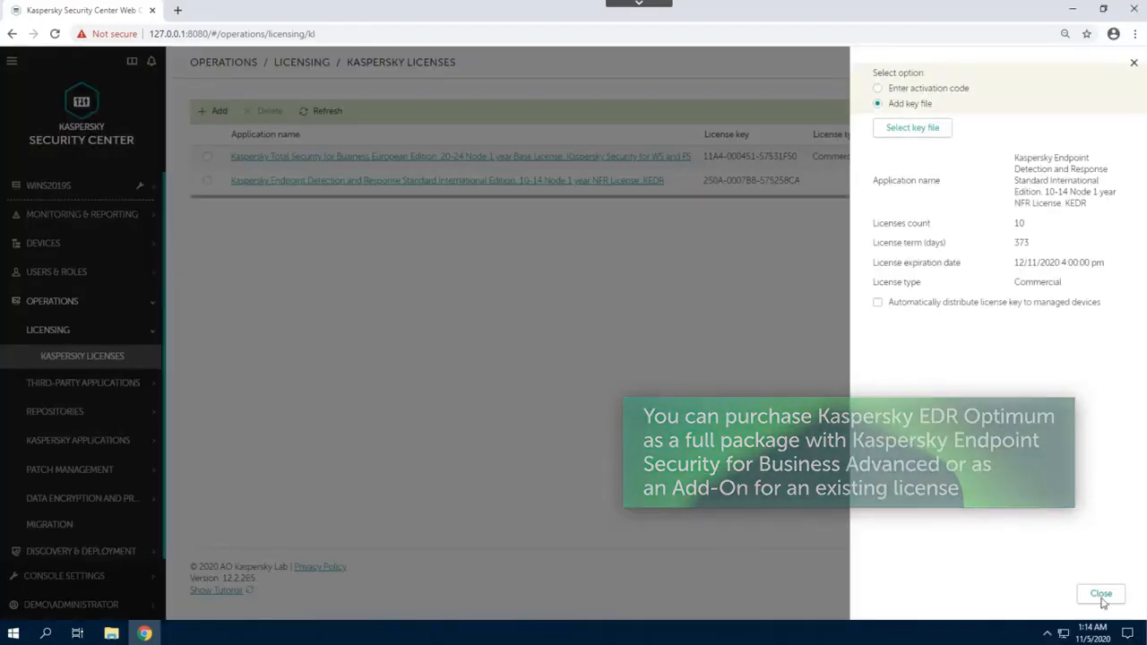
{"action": "left_click", "coordinate": [1102, 596]}
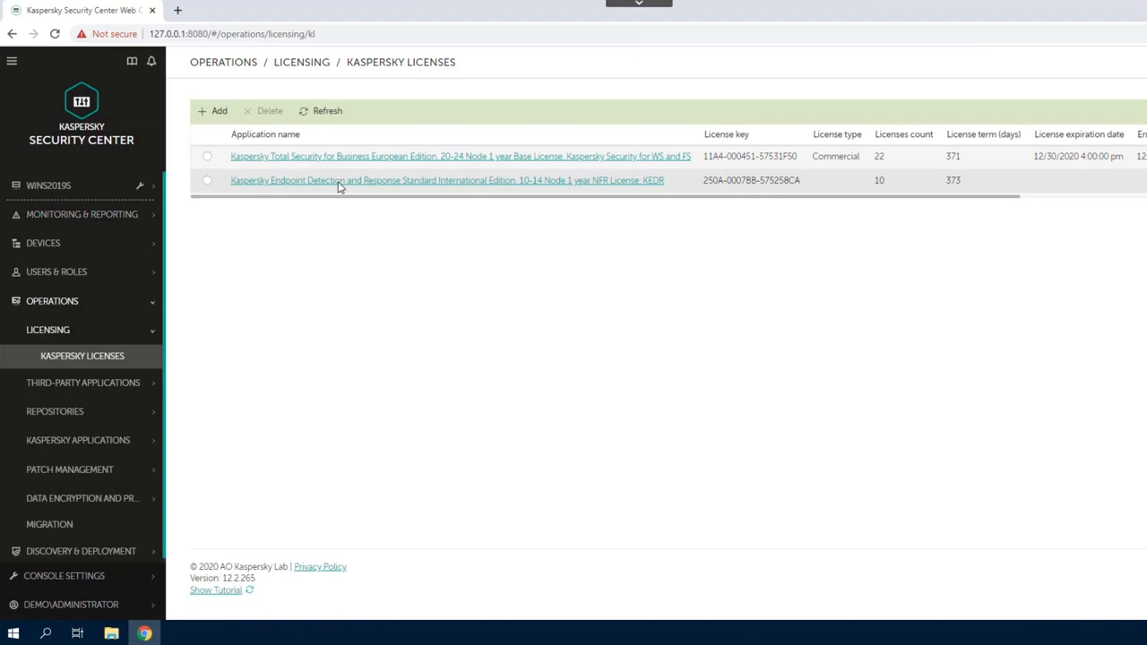
- Start a new Kaspersky Endpoint Agent task of type Activation of Application, assigned to an administration group
{"action": "left_click", "coordinate": [59, 245]}
{"action": "left_click", "coordinate": [40, 298]}
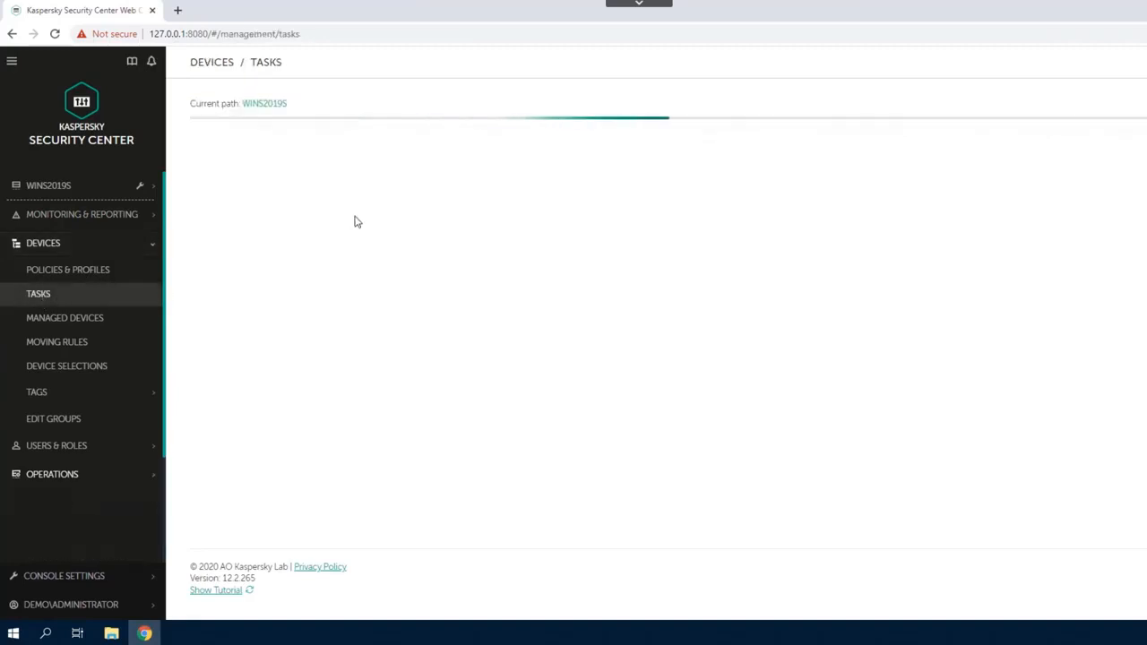
{"action": "left_click", "coordinate": [214, 128]}
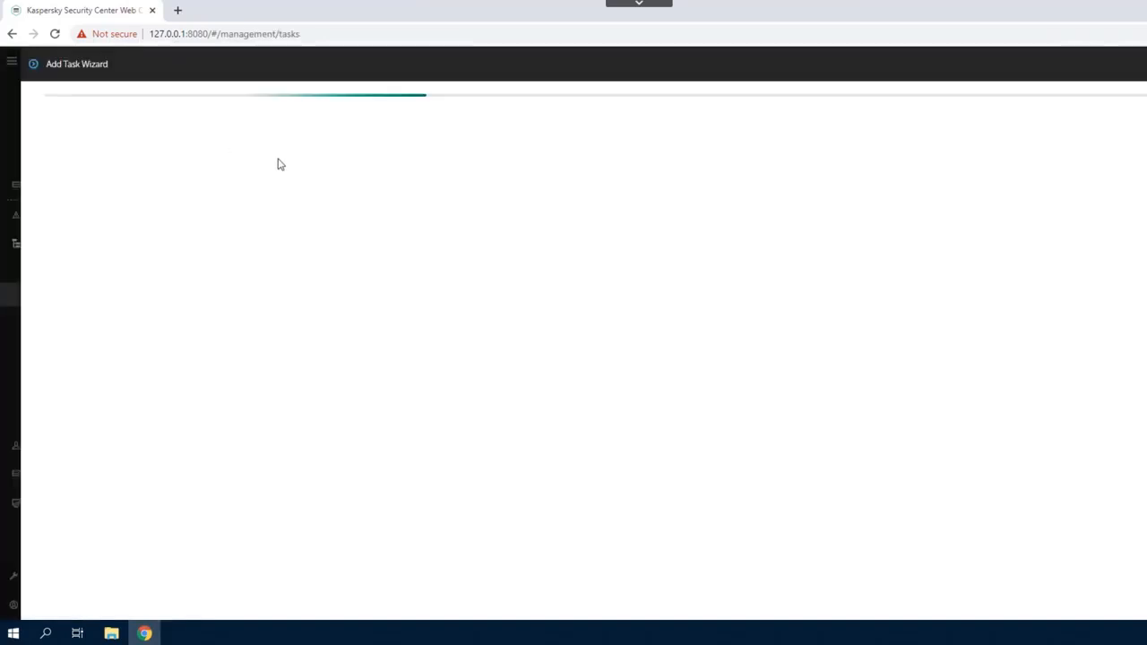
{"action": "left_click", "coordinate": [200, 156]}
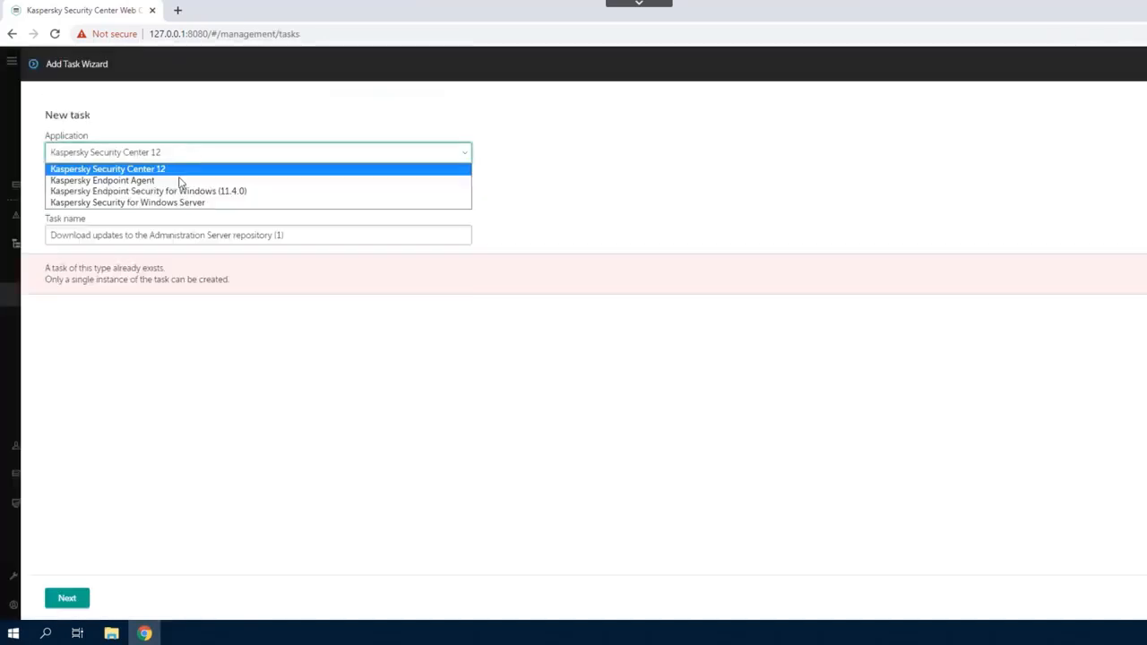
{"action": "left_click", "coordinate": [132, 181]}
{"action": "left_click", "coordinate": [133, 198]}
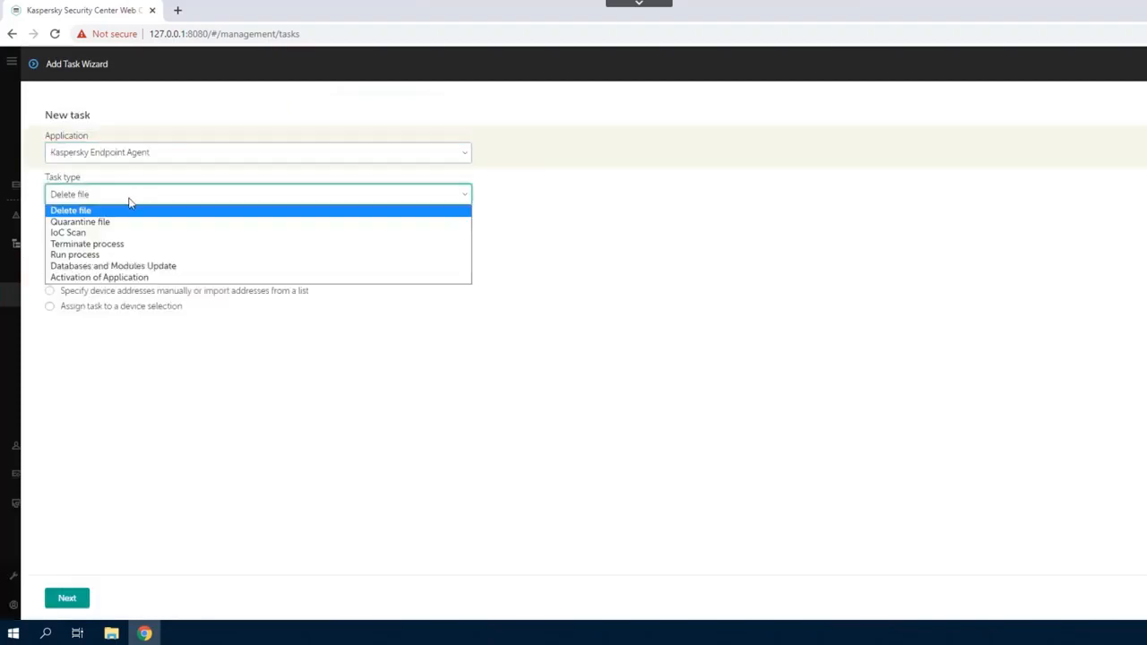
{"action": "left_click", "coordinate": [99, 280]}
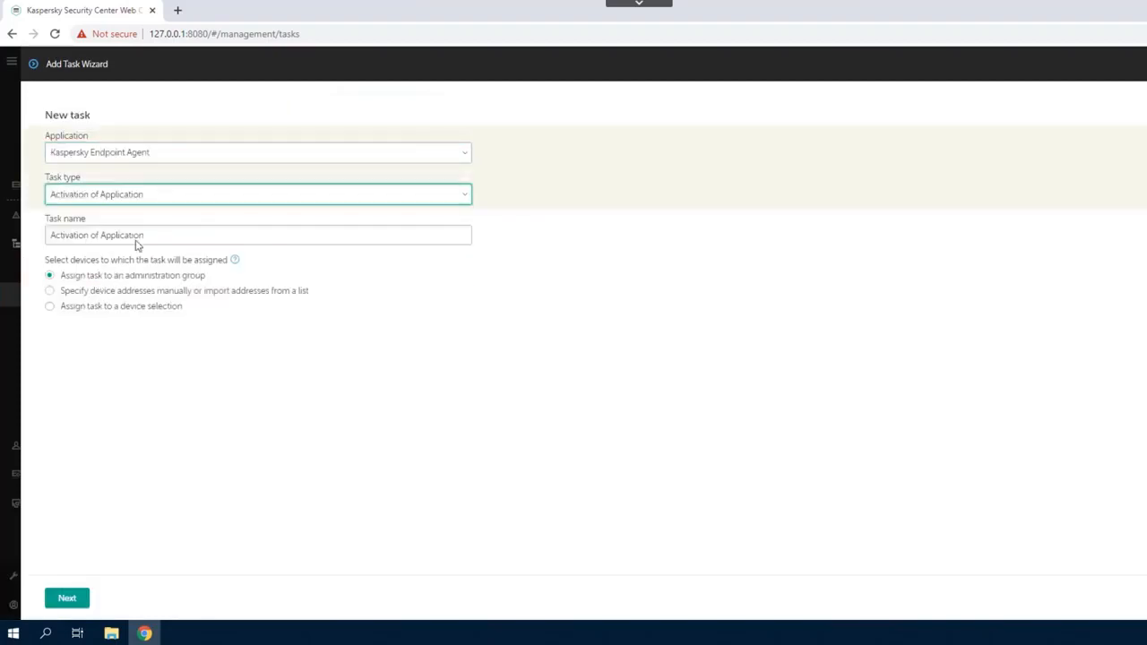
{"action": "left_click", "coordinate": [72, 597]}
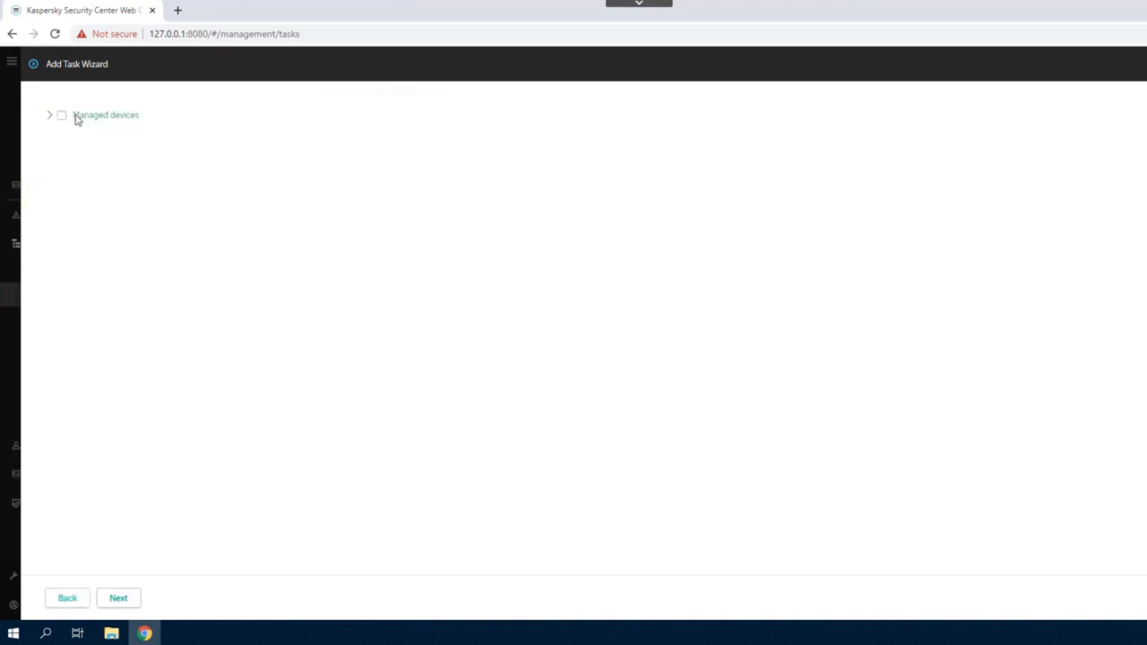
- Assign the activation task to Managed devices, select the Endpoint Detection and Response license, and create the task with the default account
{"action": "left_click", "coordinate": [61, 116]}
{"action": "left_click", "coordinate": [126, 601]}
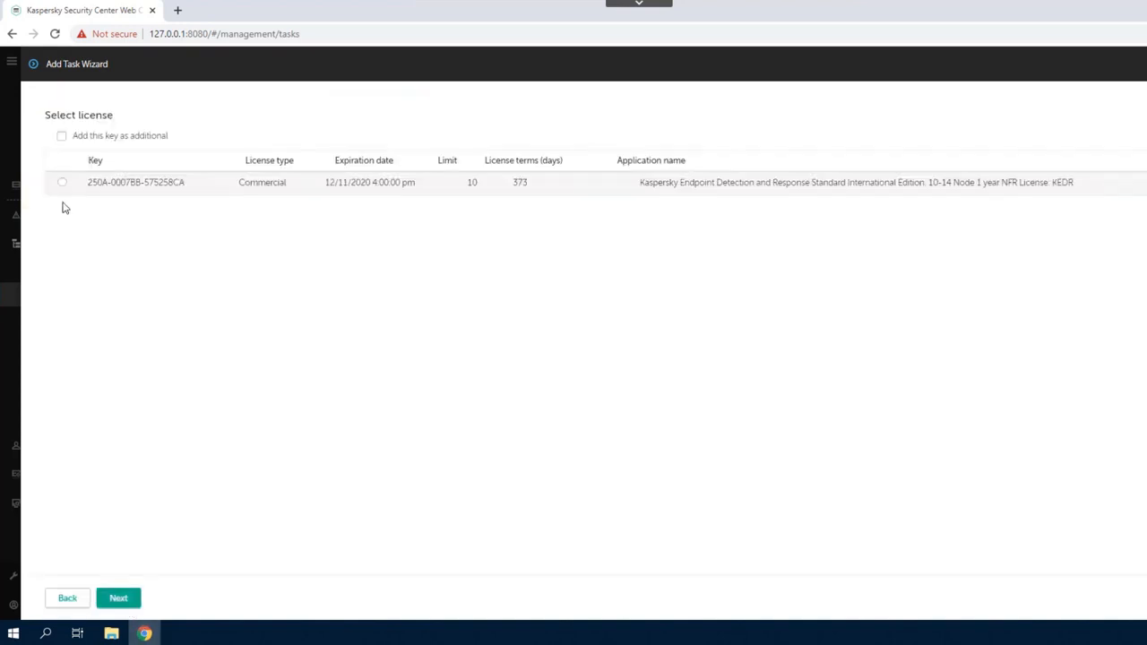
{"action": "left_click", "coordinate": [118, 609]}
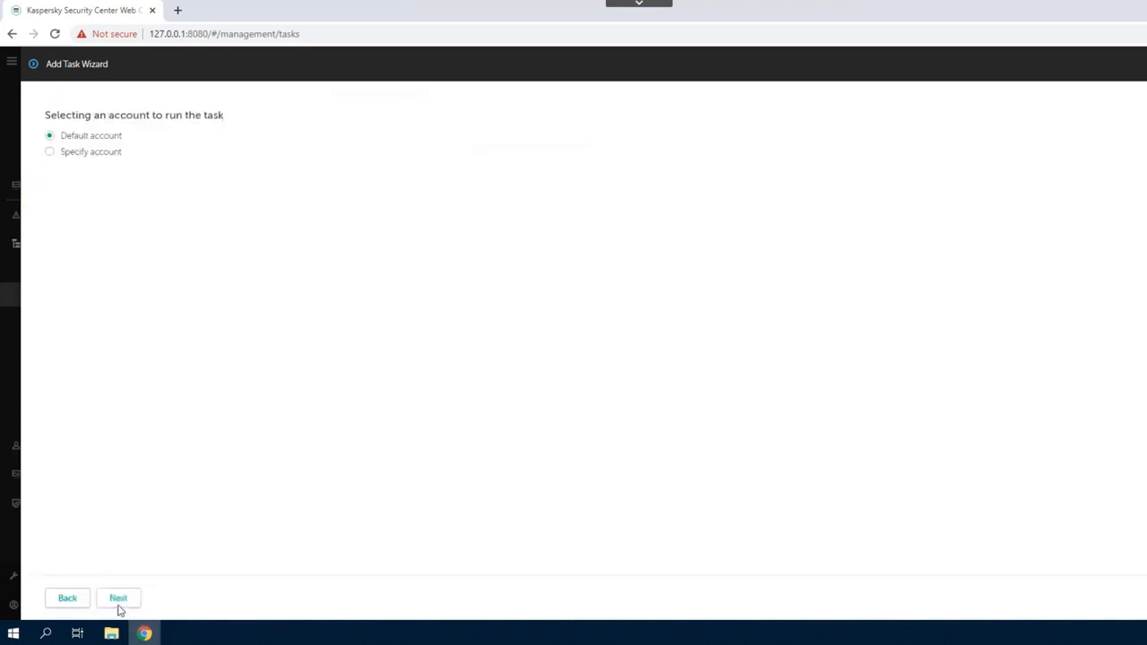
{"action": "left_click", "coordinate": [118, 597]}
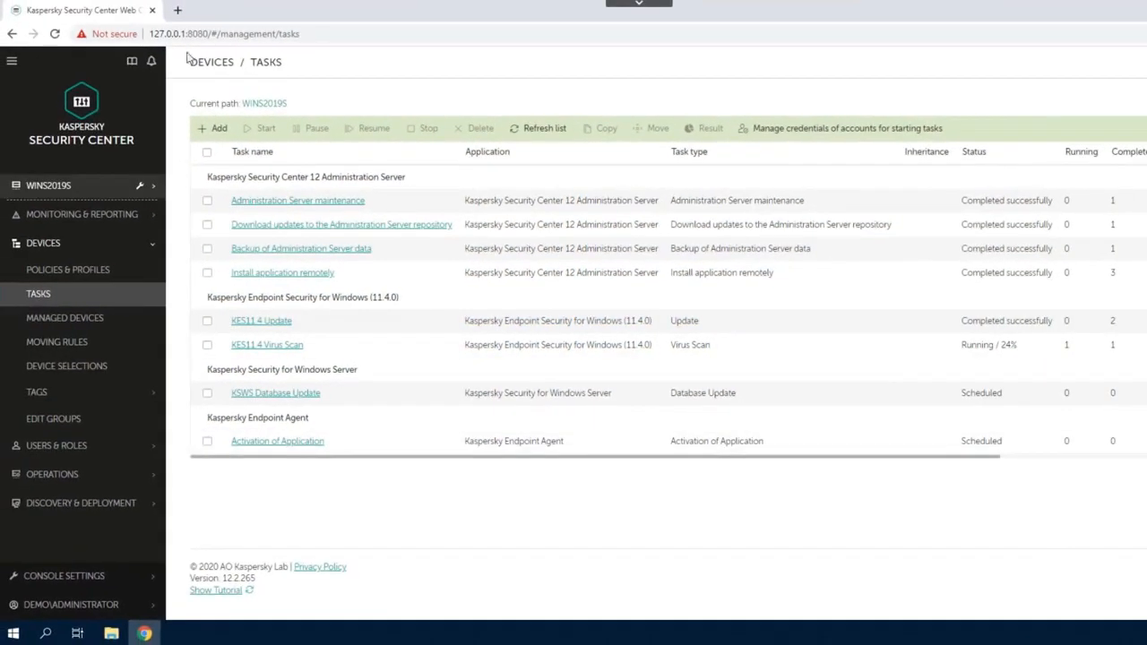
- Open the Monitoring & Reporting dashboard
{"action": "left_click", "coordinate": [94, 130]}
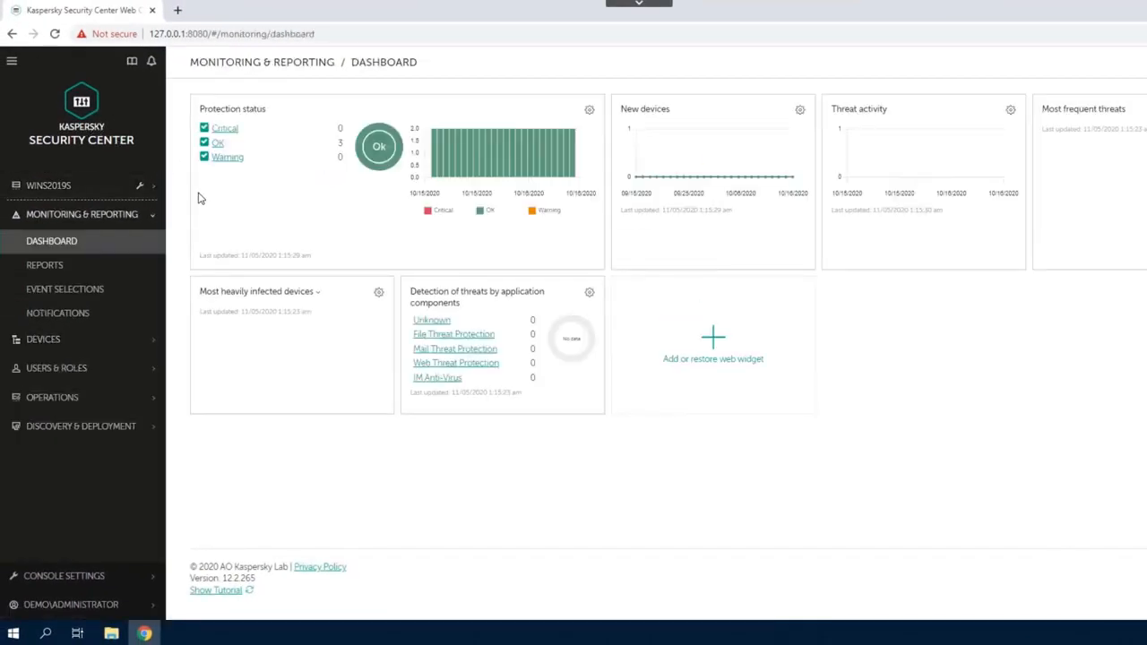